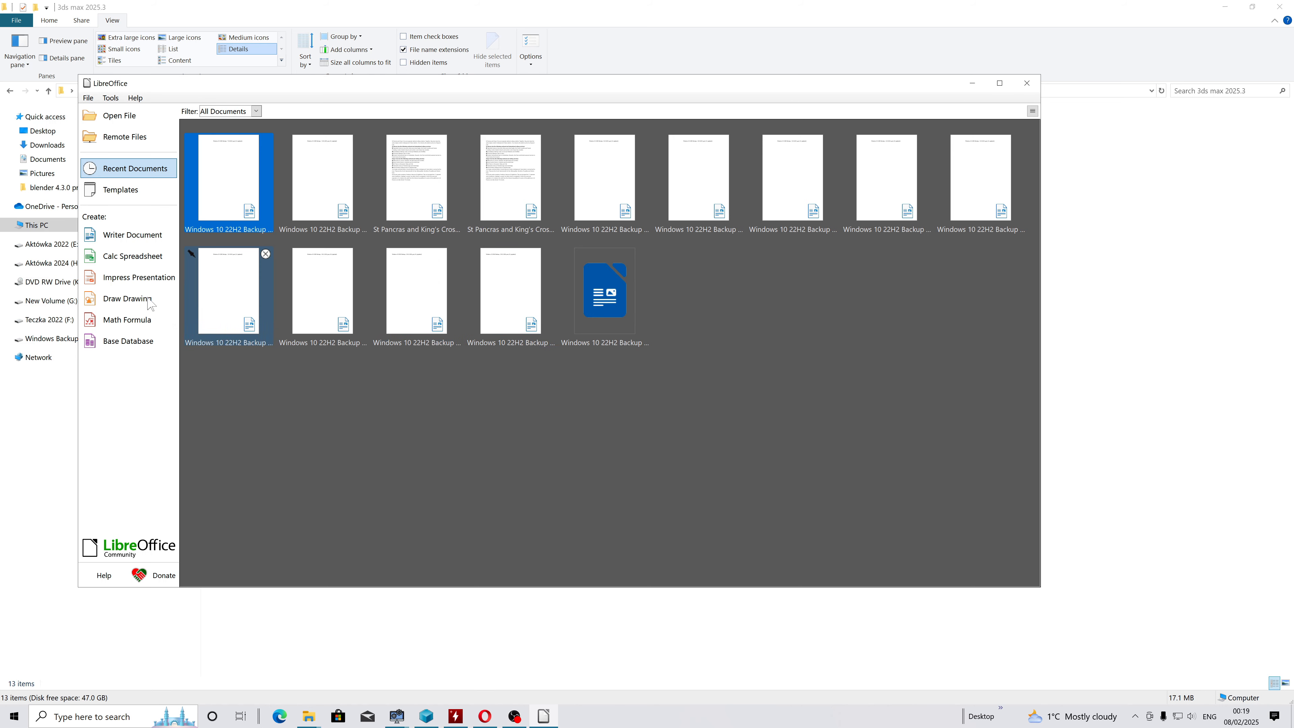
Create a Writer document, enter "Error 1603" on its first line, and minimise the document window.
{"action": "left_click", "coordinate": [132, 235]}
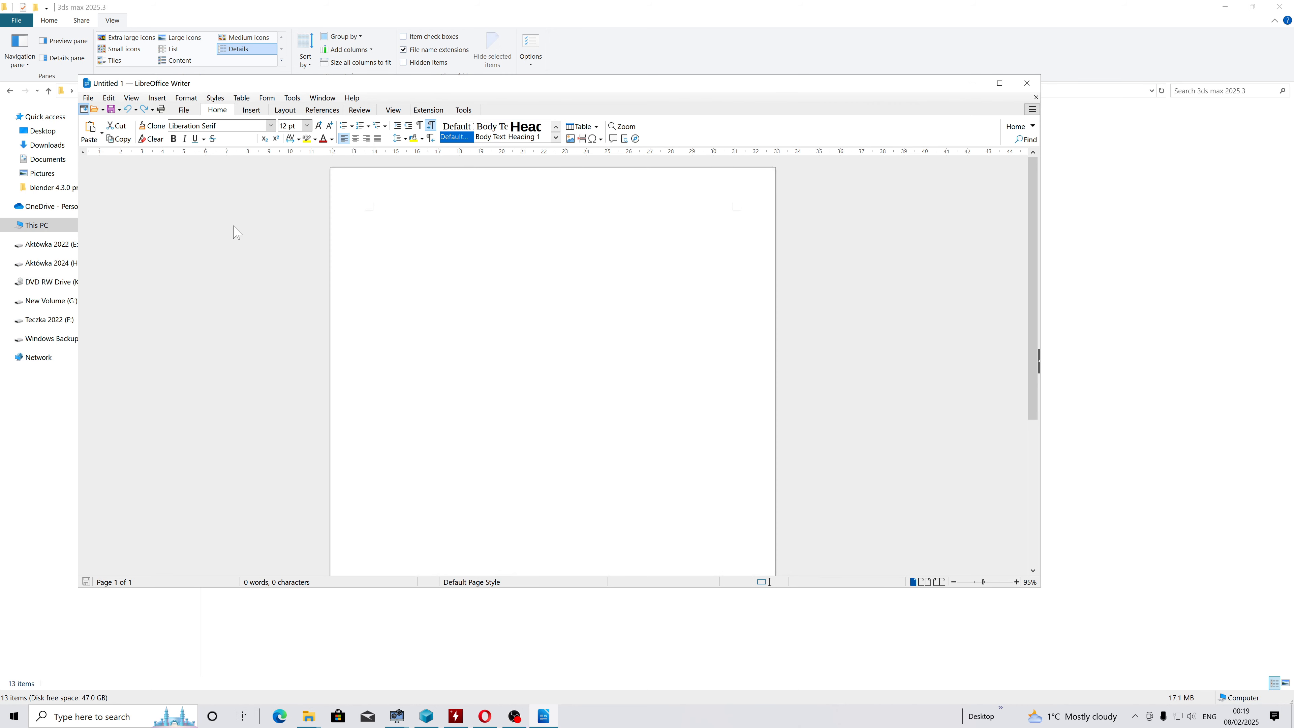
{"action": "left_click", "coordinate": [465, 216]}
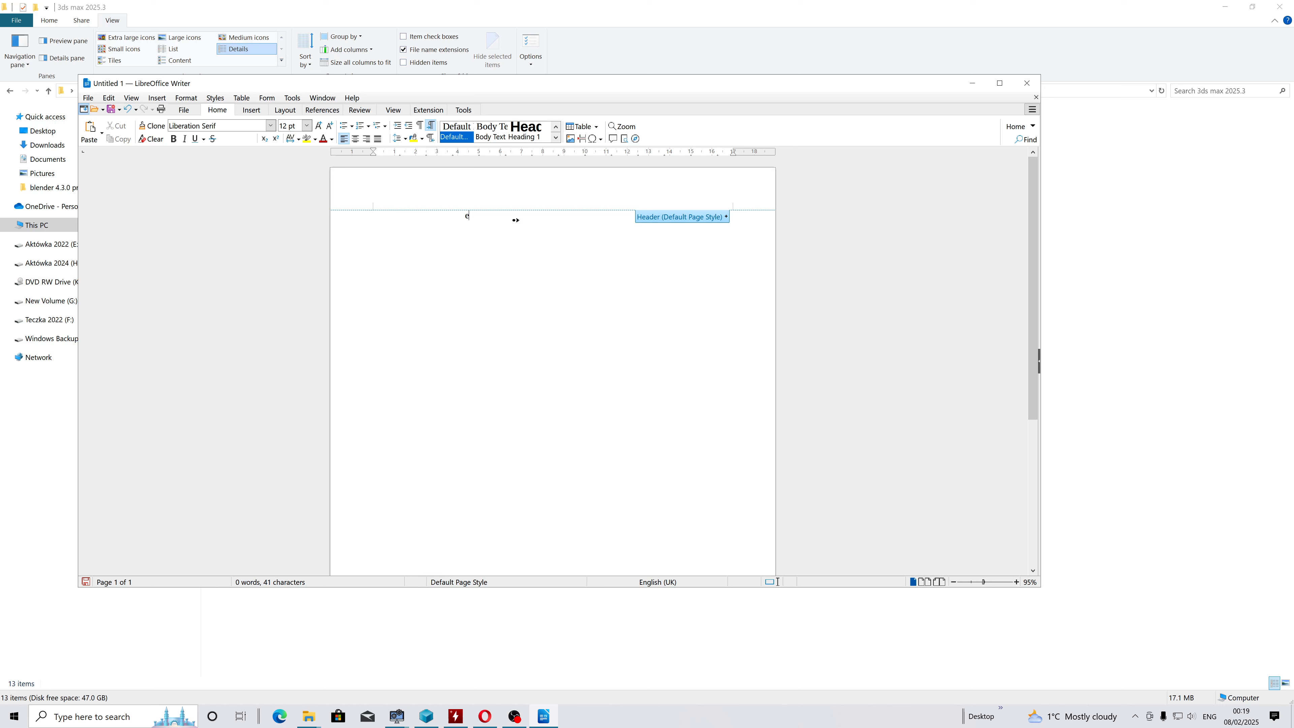
{"action": "type", "text": "error 1603"}
{"action": "left_click_drag", "start_coordinate": [984, 583], "coordinate": [987, 582]}
{"action": "left_click_drag", "start_coordinate": [498, 289], "coordinate": [405, 289]}
{"action": "left_click", "coordinate": [498, 289]}
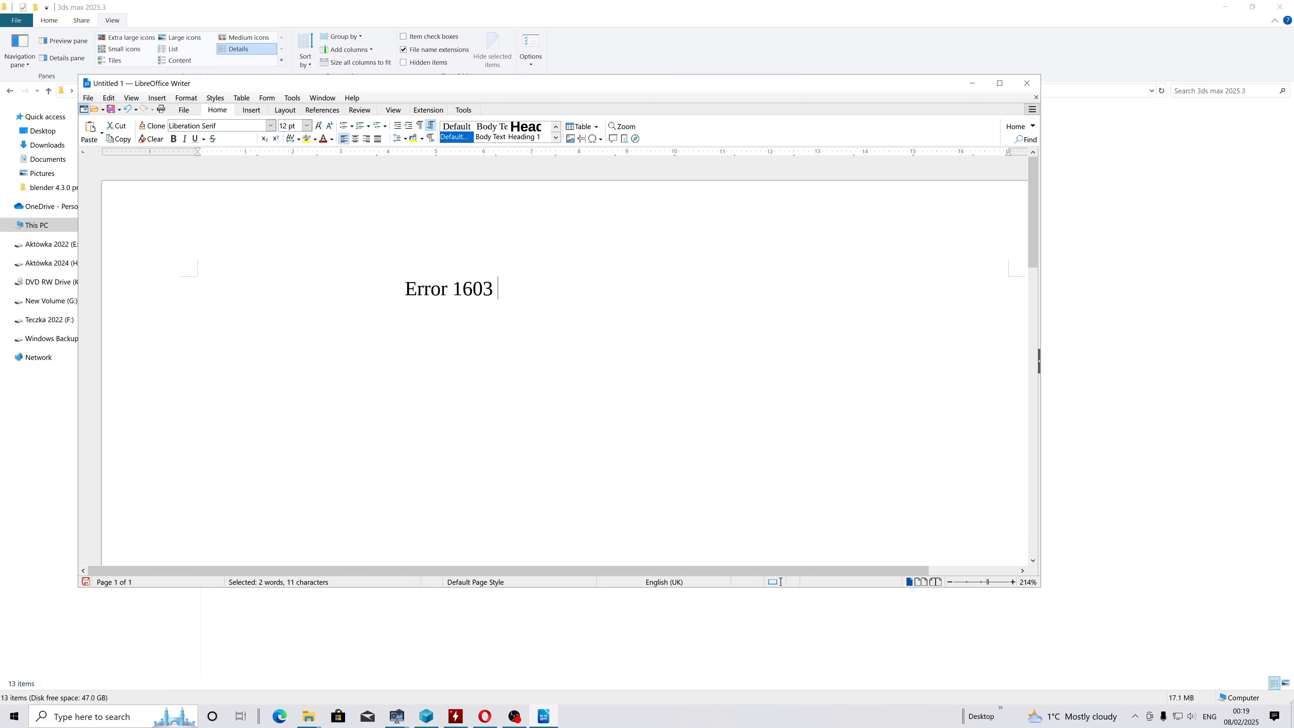
{"action": "left_click_drag", "start_coordinate": [499, 289], "coordinate": [405, 289]}
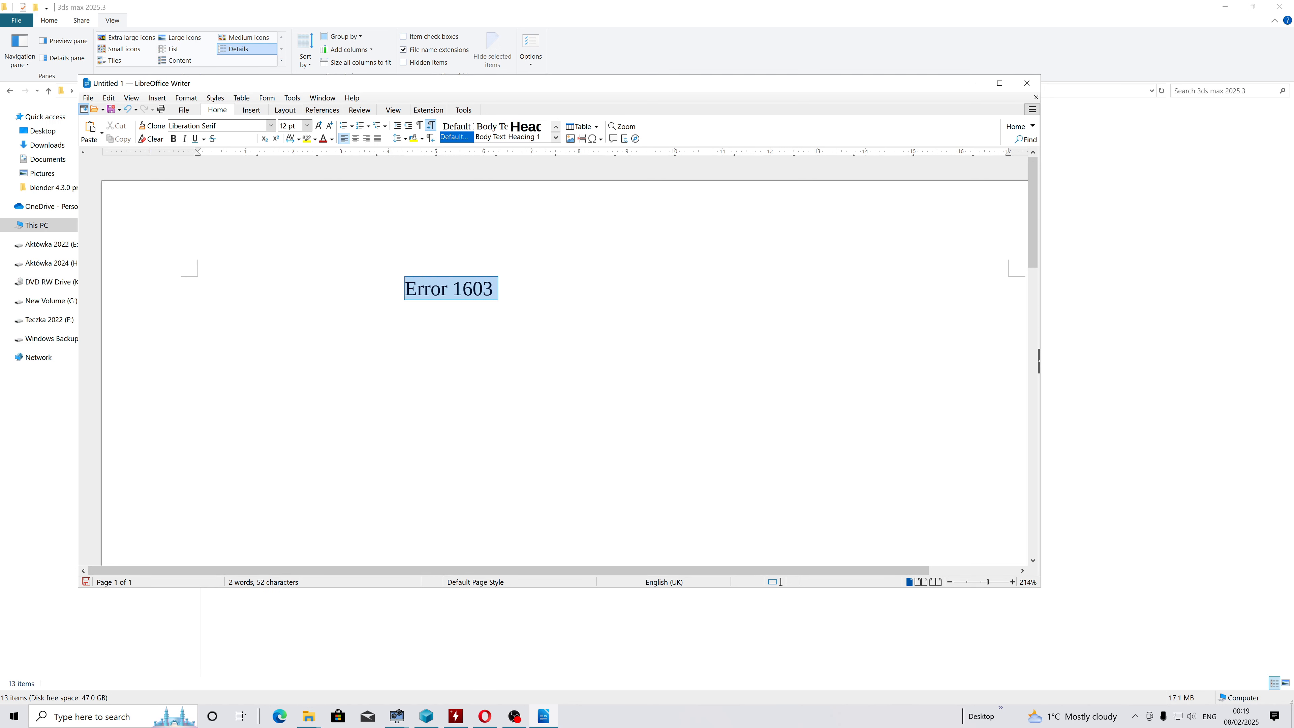
{"action": "left_click", "coordinate": [499, 290]}
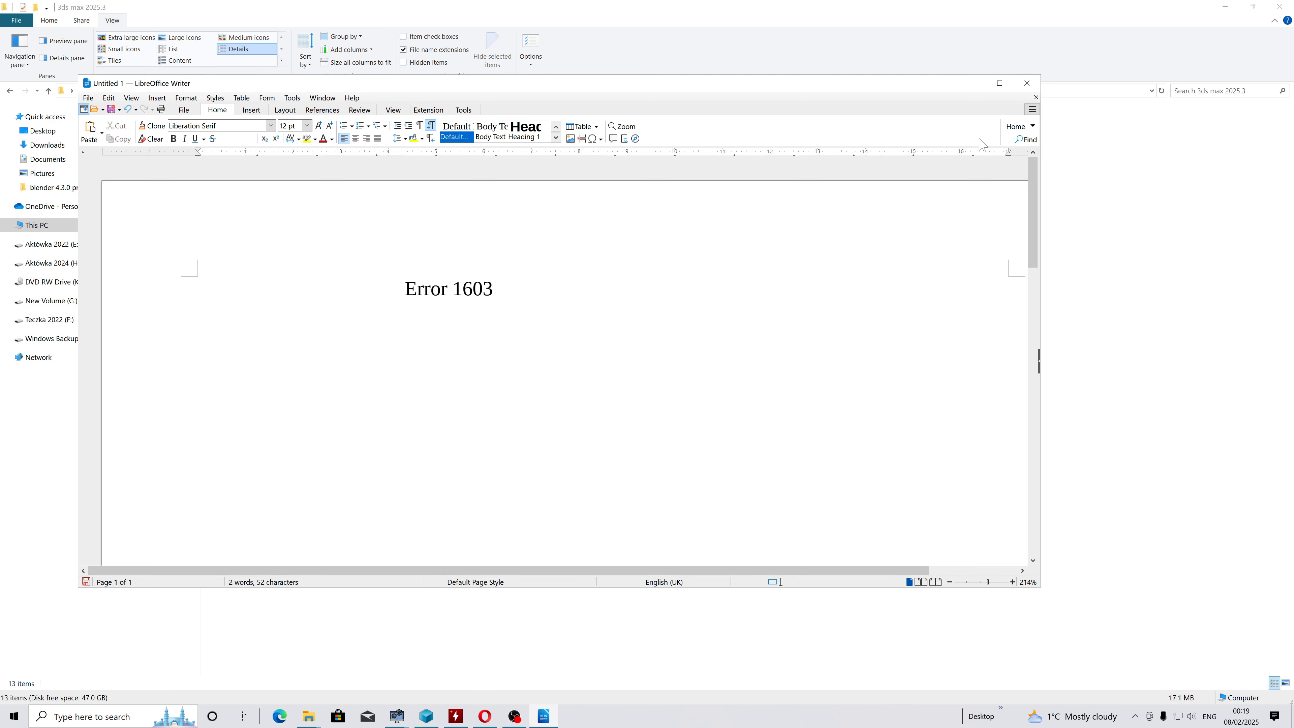
{"action": "left_click", "coordinate": [972, 83]}
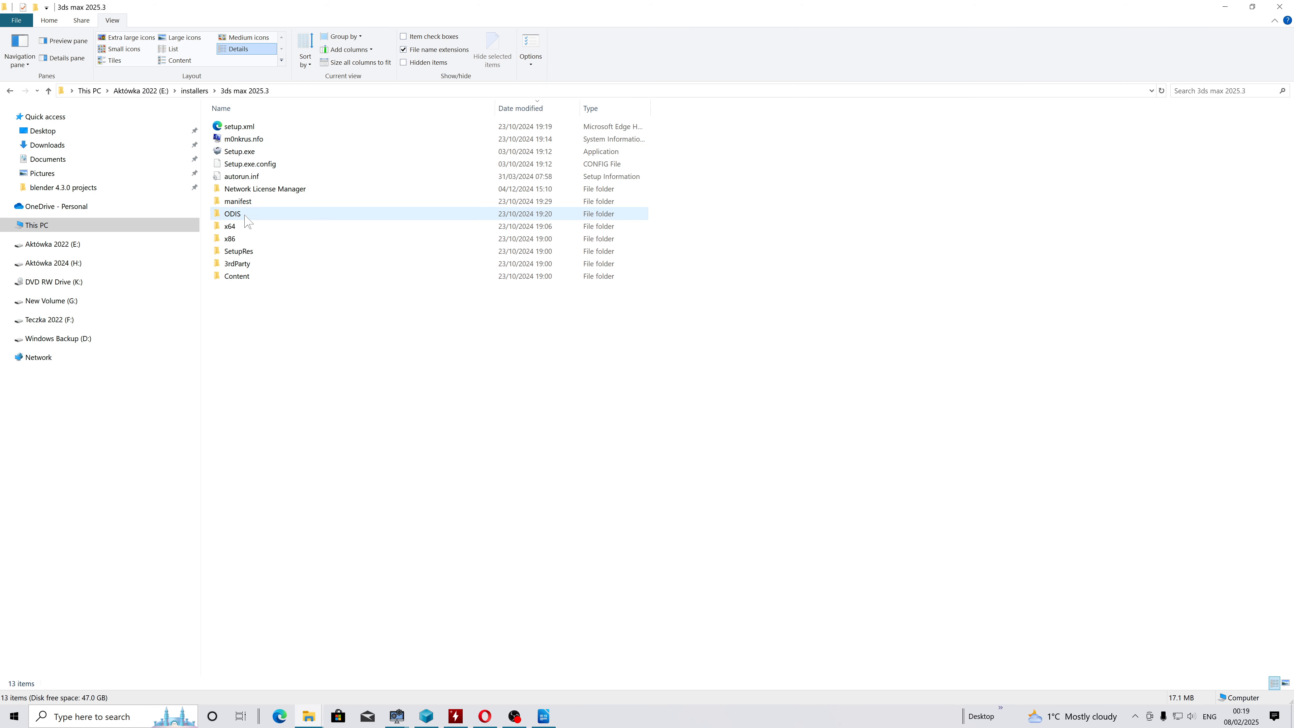
Open the x86\Licensing folder of the 3ds max 2025.3 installer and select AdskLicensing-installer.exe.
{"action": "double_click", "coordinate": [233, 239]}
{"action": "double_click", "coordinate": [245, 128]}
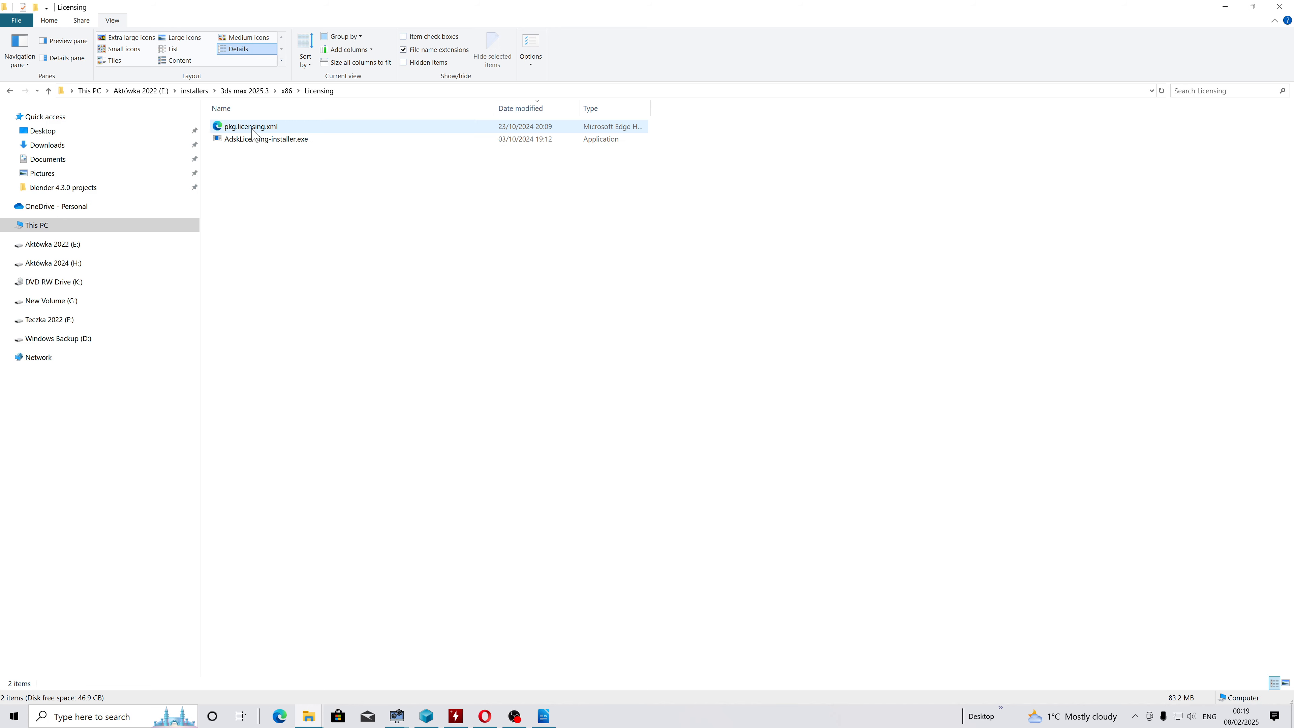
{"action": "left_click", "coordinate": [266, 143]}
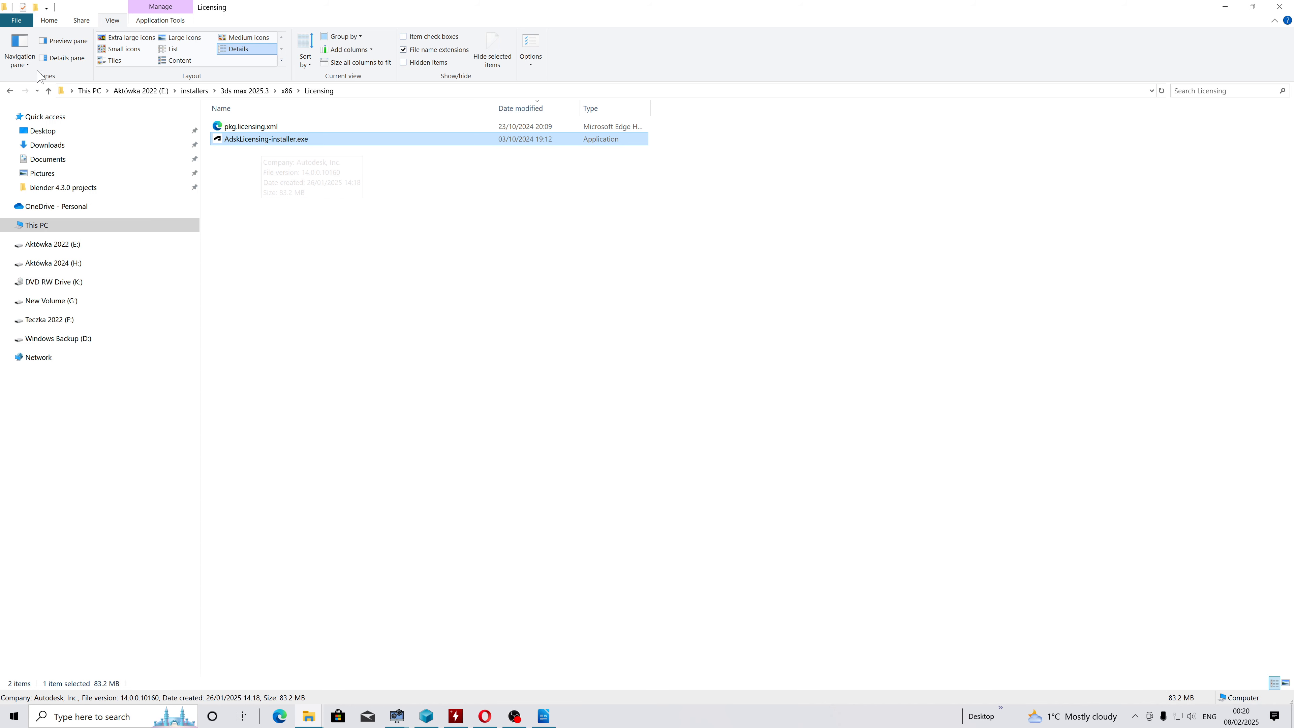
Return to the 3ds max 2025.3 installer folder and open its ODIS subfolder.
{"action": "left_click", "coordinate": [10, 92]}
{"action": "left_click", "coordinate": [10, 92]}
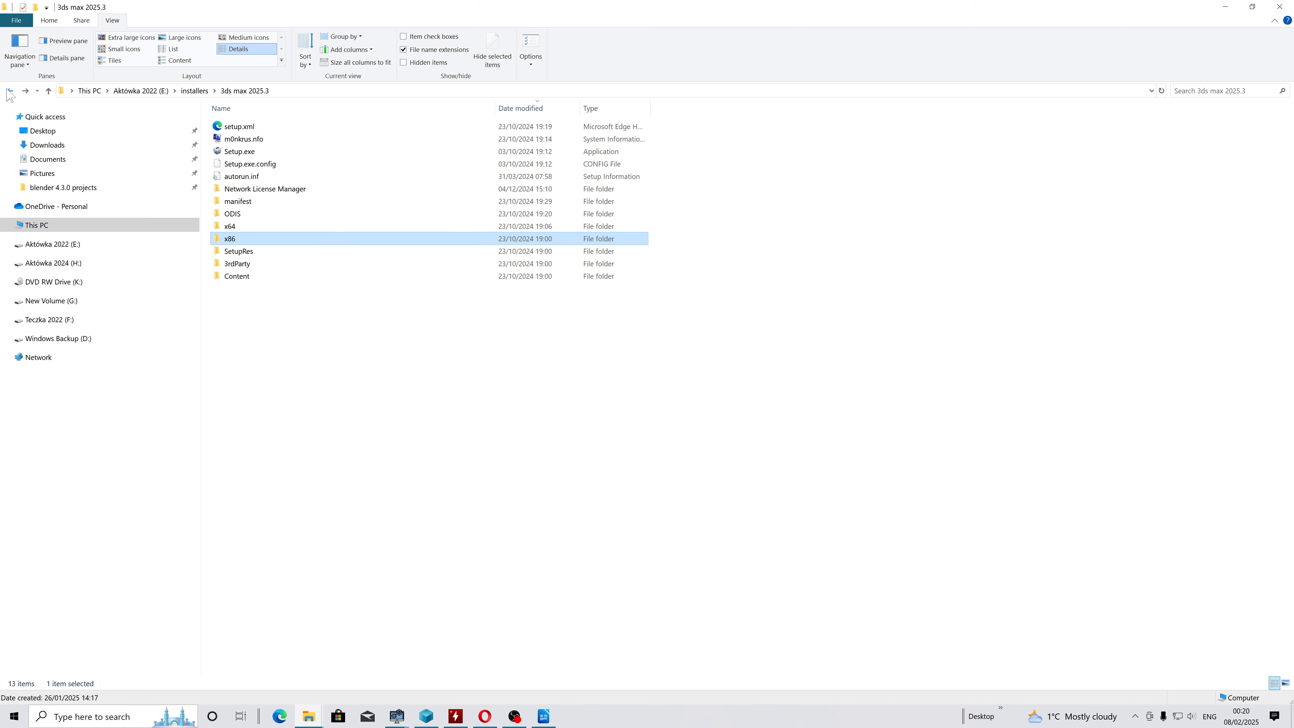
{"action": "double_click", "coordinate": [232, 214]}
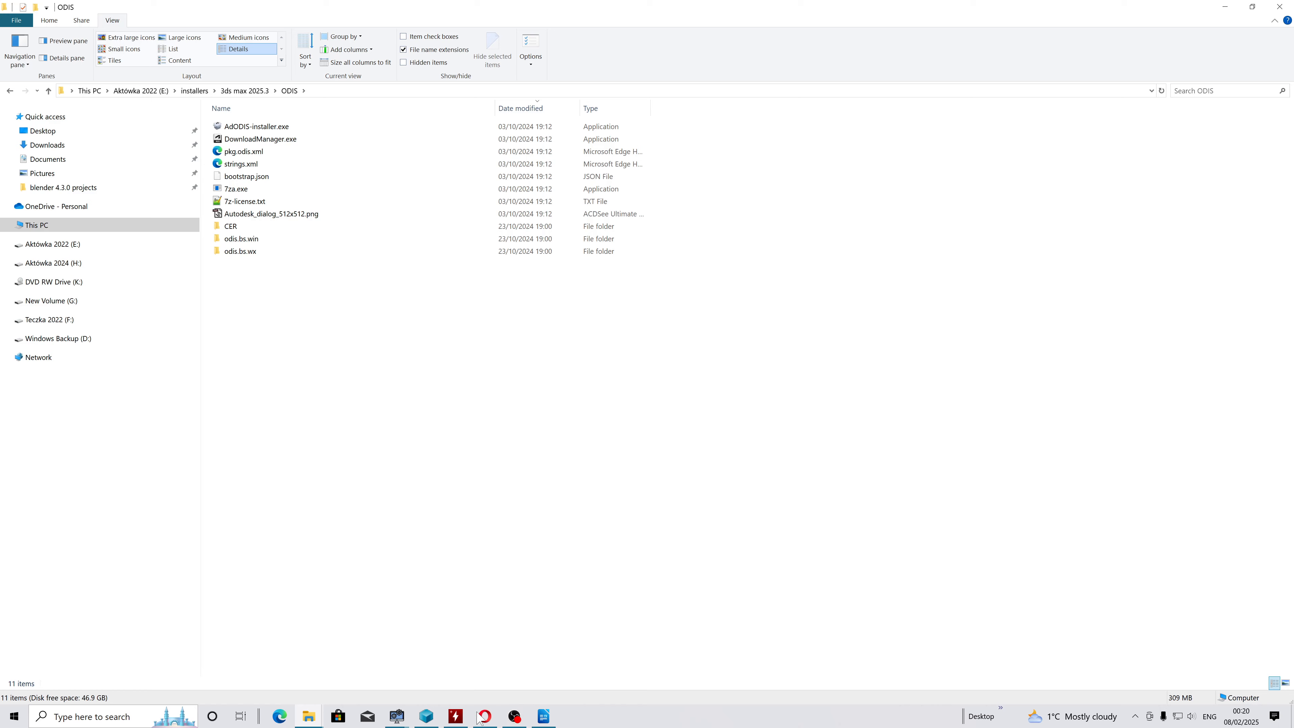
Switch to System Informer and look through the running processes for Autodesk services.
{"action": "mouse_move", "coordinate": [397, 716]}
{"action": "left_click", "coordinate": [356, 663]}
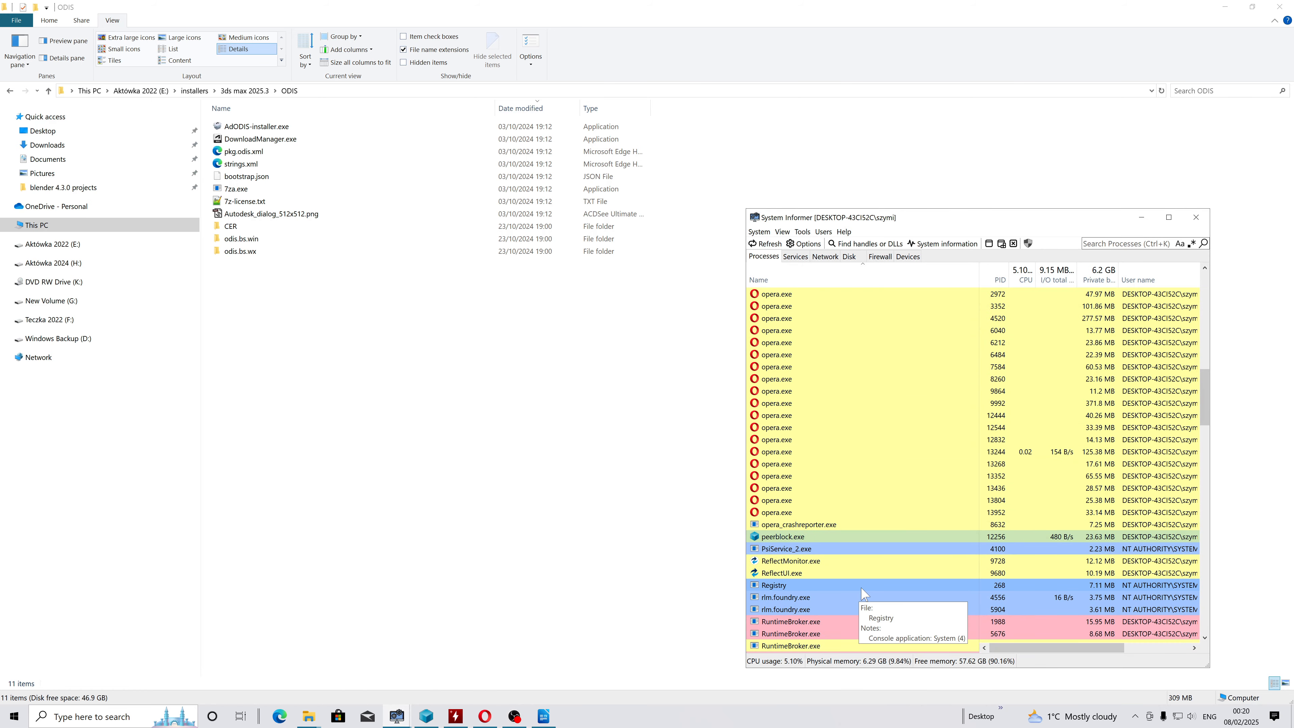
{"action": "scroll", "coordinate": [865, 576], "scroll_direction": "up", "scroll_amount": 18}
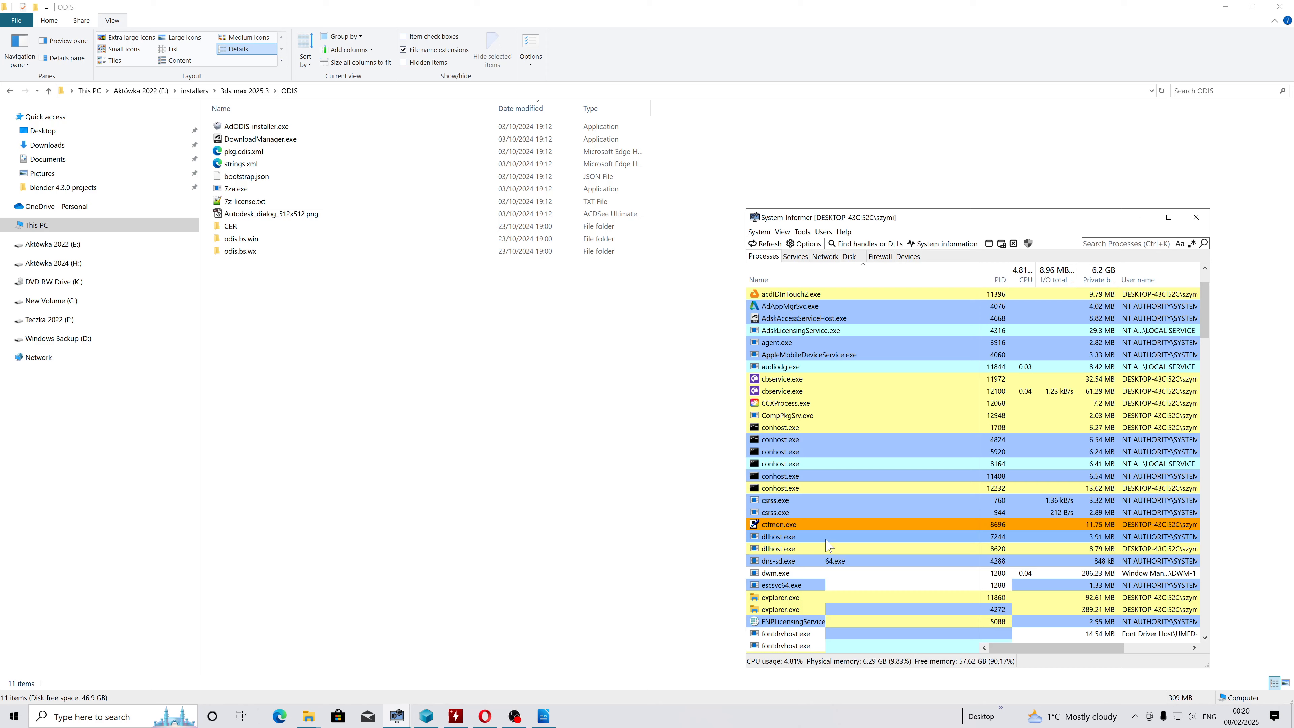
{"action": "scroll", "coordinate": [823, 544], "scroll_direction": "down", "scroll_amount": 7}
{"action": "scroll", "coordinate": [828, 545], "scroll_direction": "down", "scroll_amount": 20}
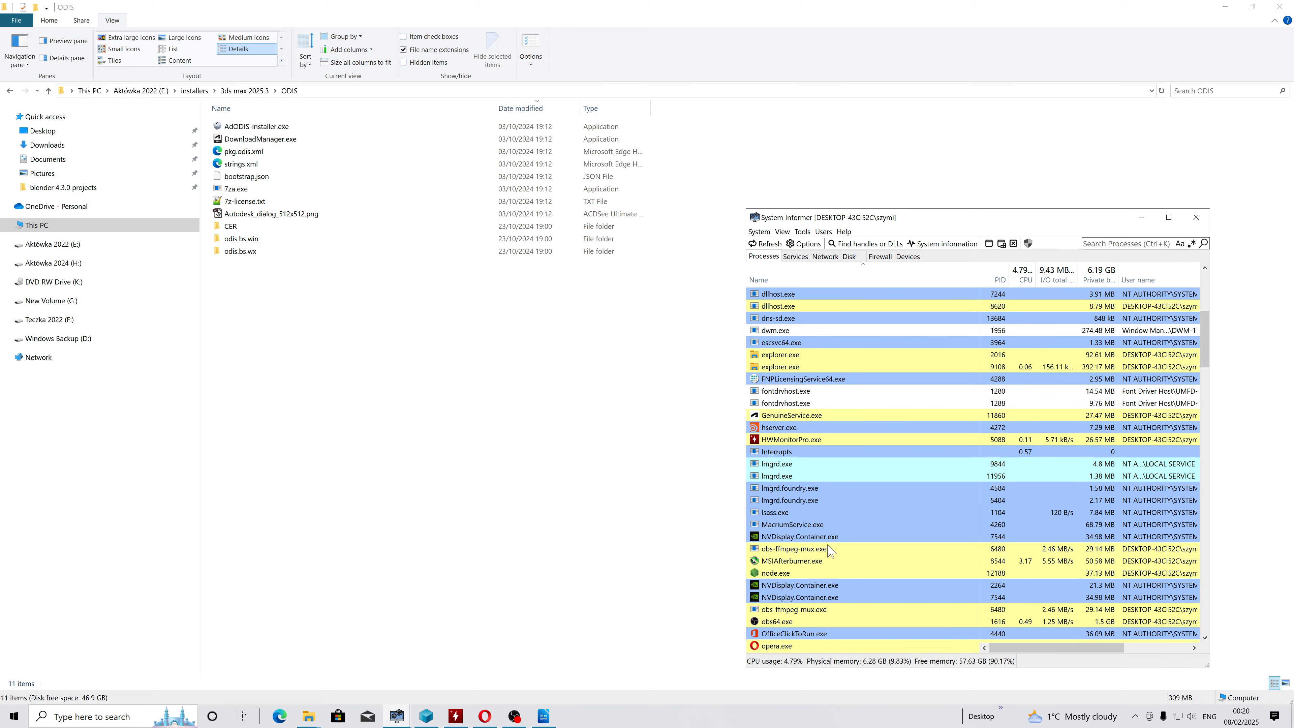
{"action": "scroll", "coordinate": [829, 553], "scroll_direction": "up", "scroll_amount": 20}
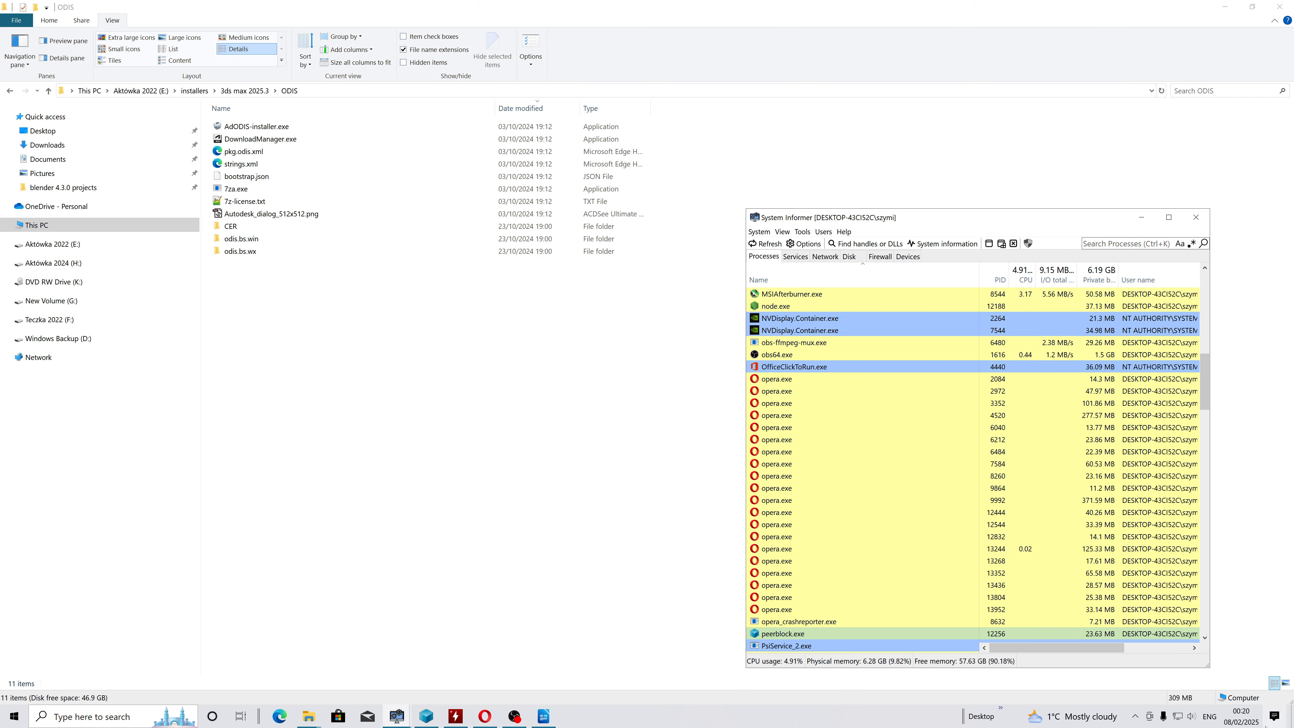
{"action": "left_click", "coordinate": [1135, 716]}
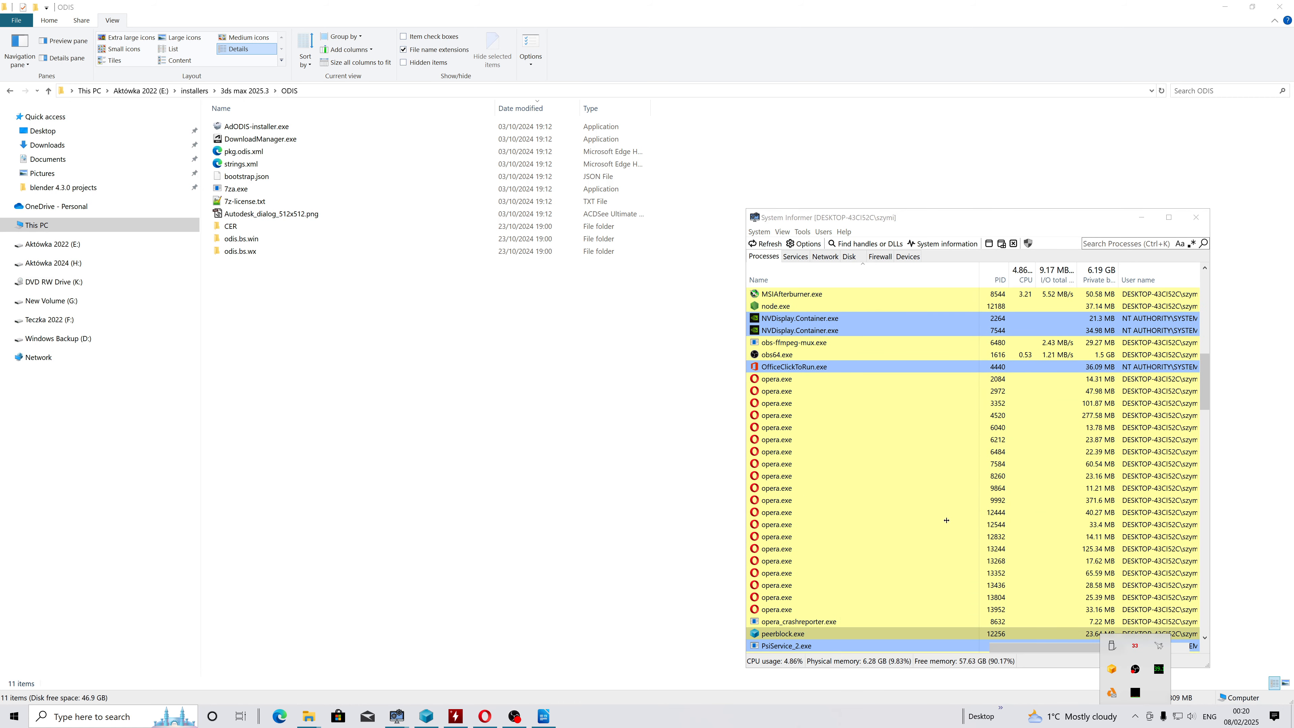
{"action": "left_click", "coordinate": [852, 420]}
{"action": "scroll", "coordinate": [860, 449], "scroll_direction": "up", "scroll_amount": 15}
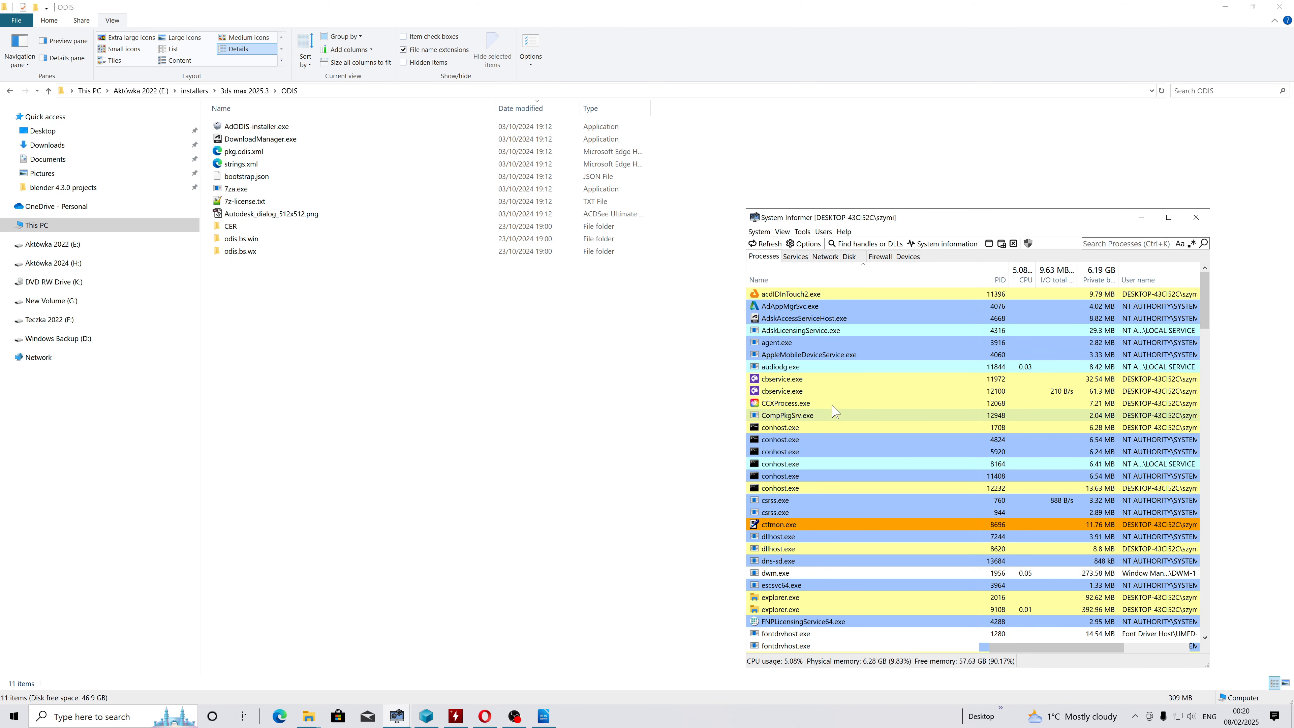
Open the file location of the AdskAccessServiceHost.exe process.
{"action": "mouse_move", "coordinate": [806, 324]}
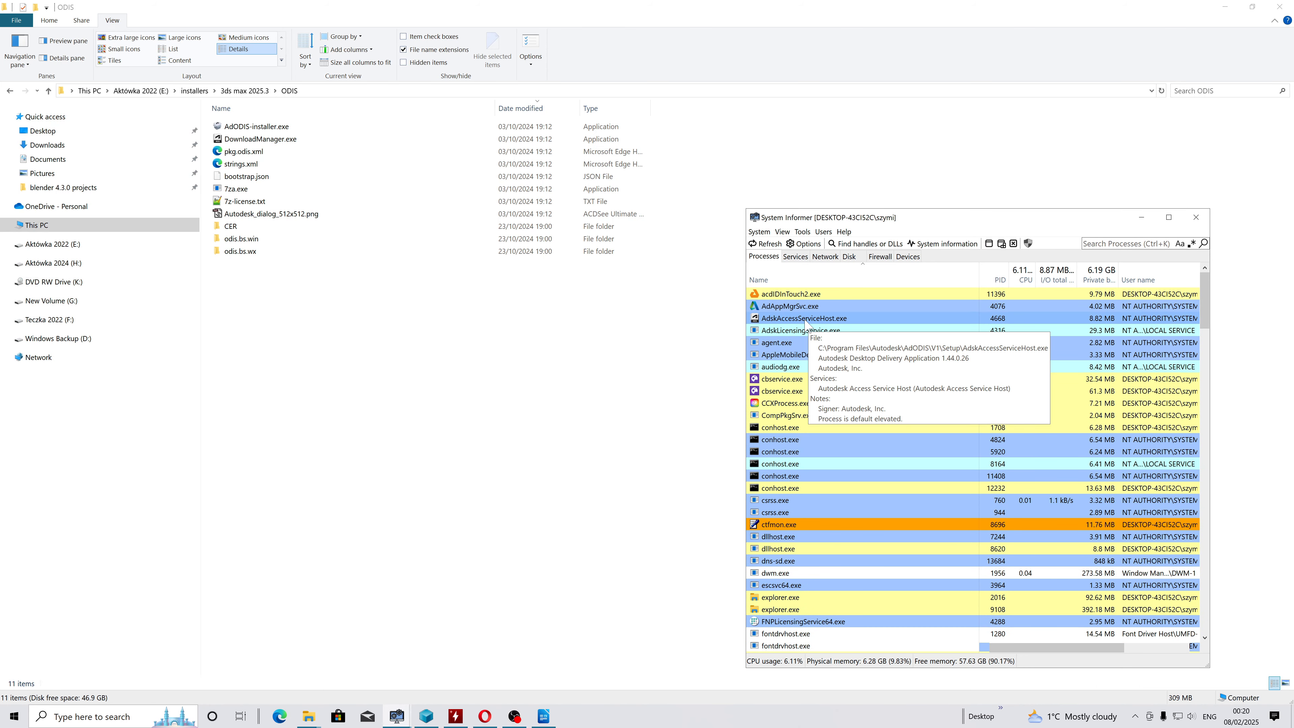
{"action": "right_click", "coordinate": [795, 320]}
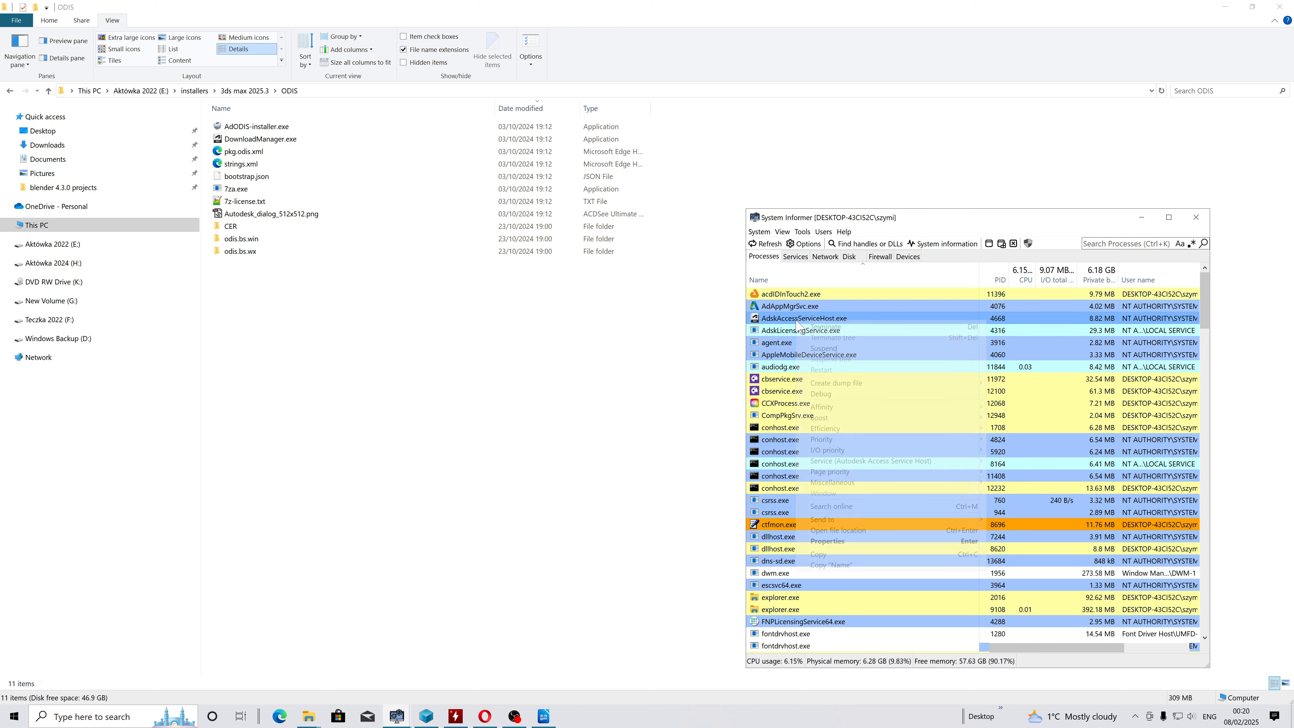
{"action": "left_click", "coordinate": [835, 532]}
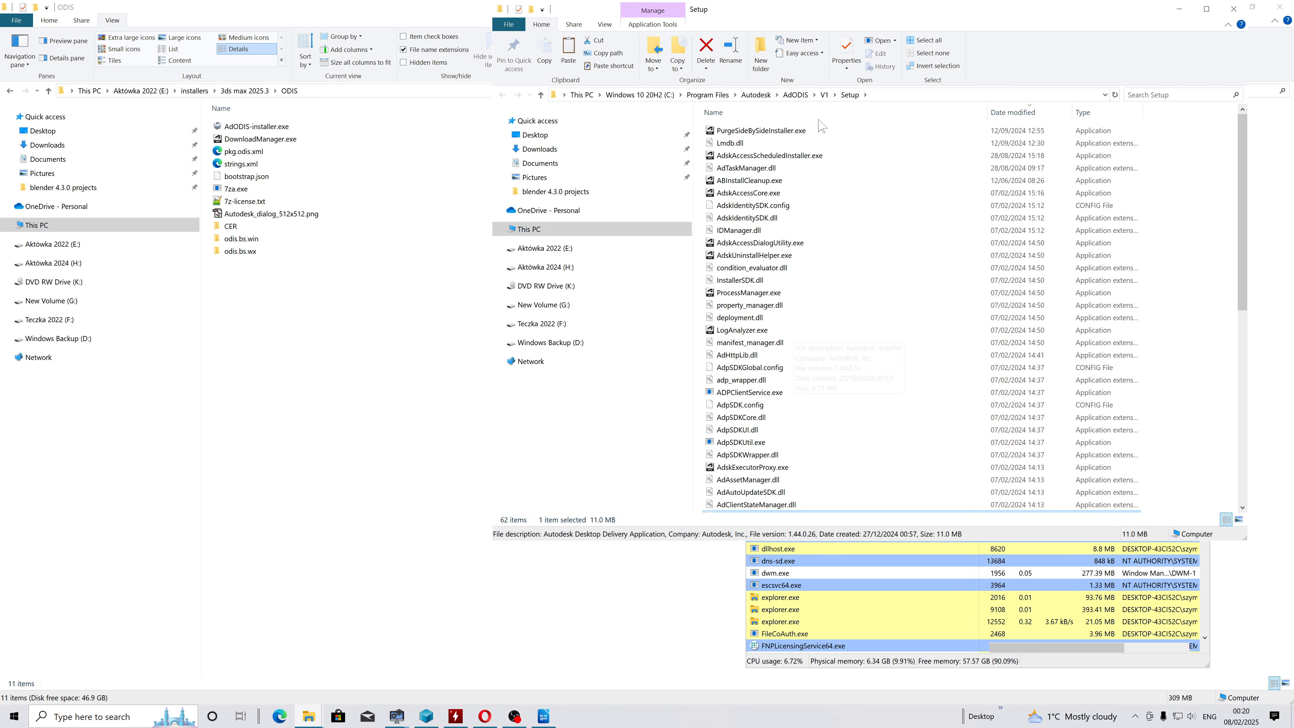
Trace the parent folders of Setup through AdODIS and Program Files, ending in the Autodesk folder.
{"action": "left_click", "coordinate": [793, 97]}
{"action": "left_click", "coordinate": [756, 95]}
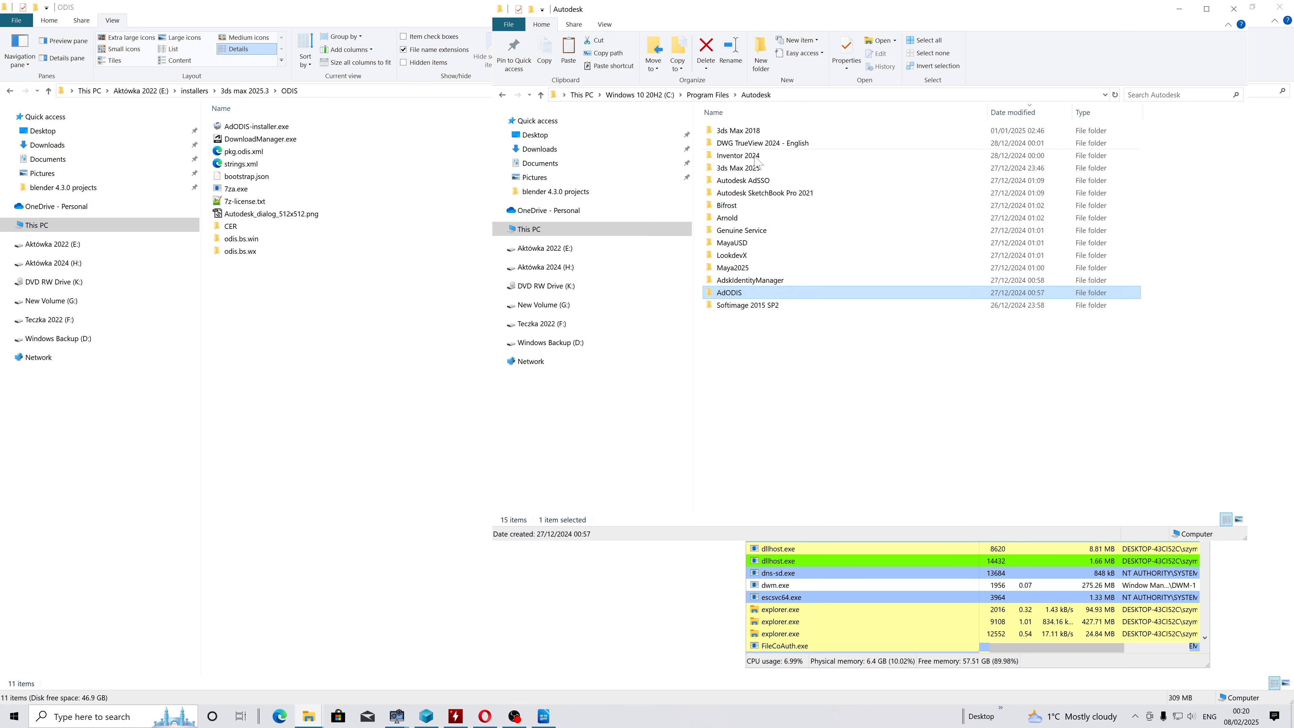
{"action": "double_click", "coordinate": [740, 293]}
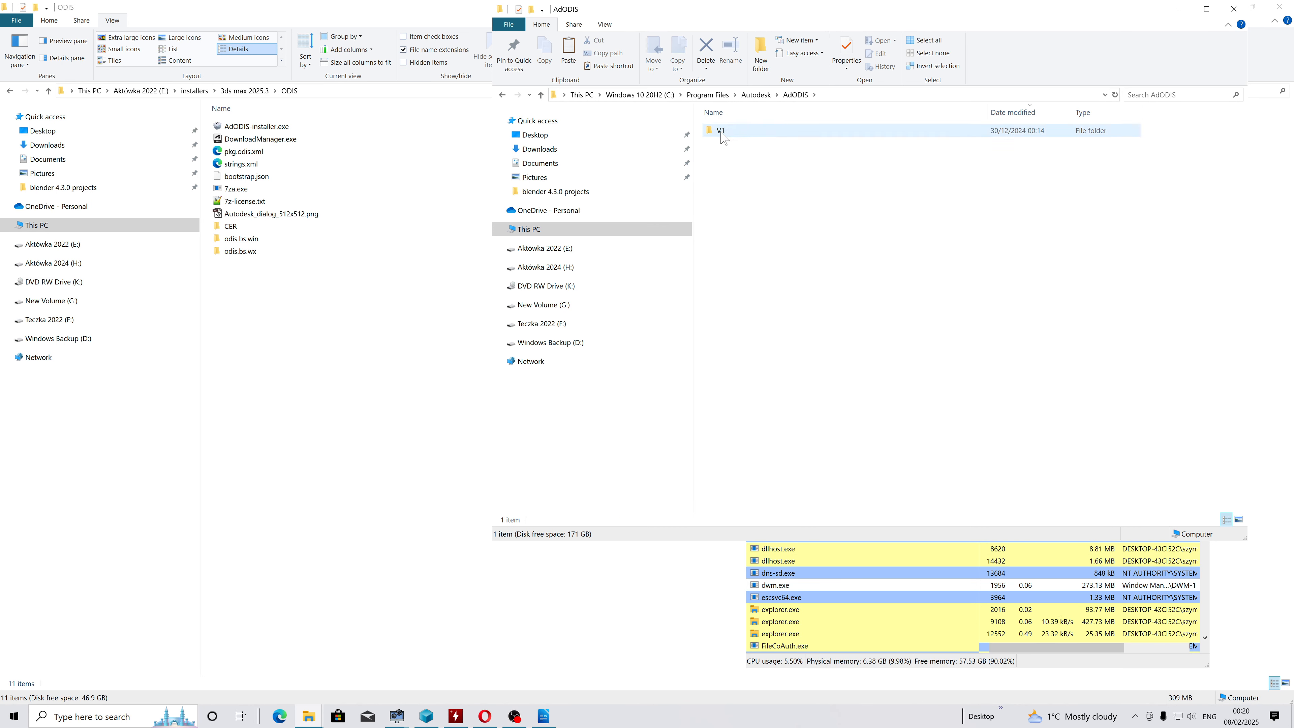
{"action": "left_click", "coordinate": [708, 94]}
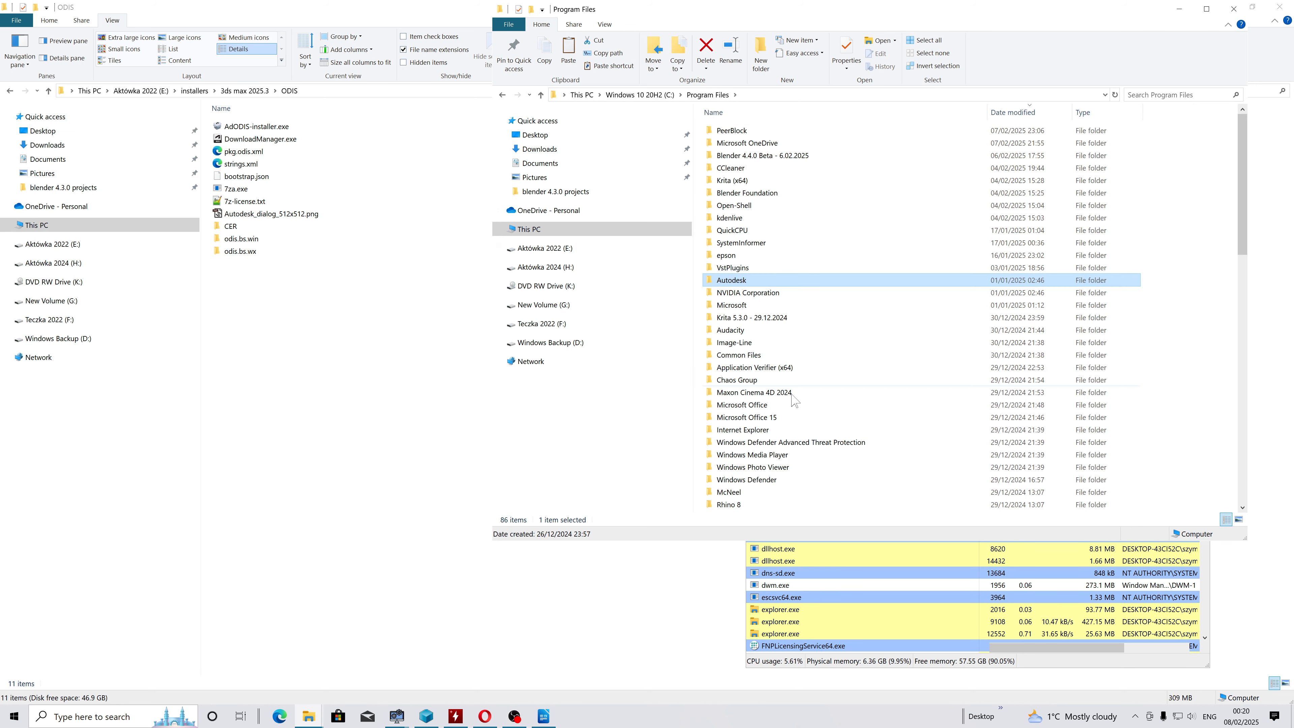
{"action": "double_click", "coordinate": [738, 284]}
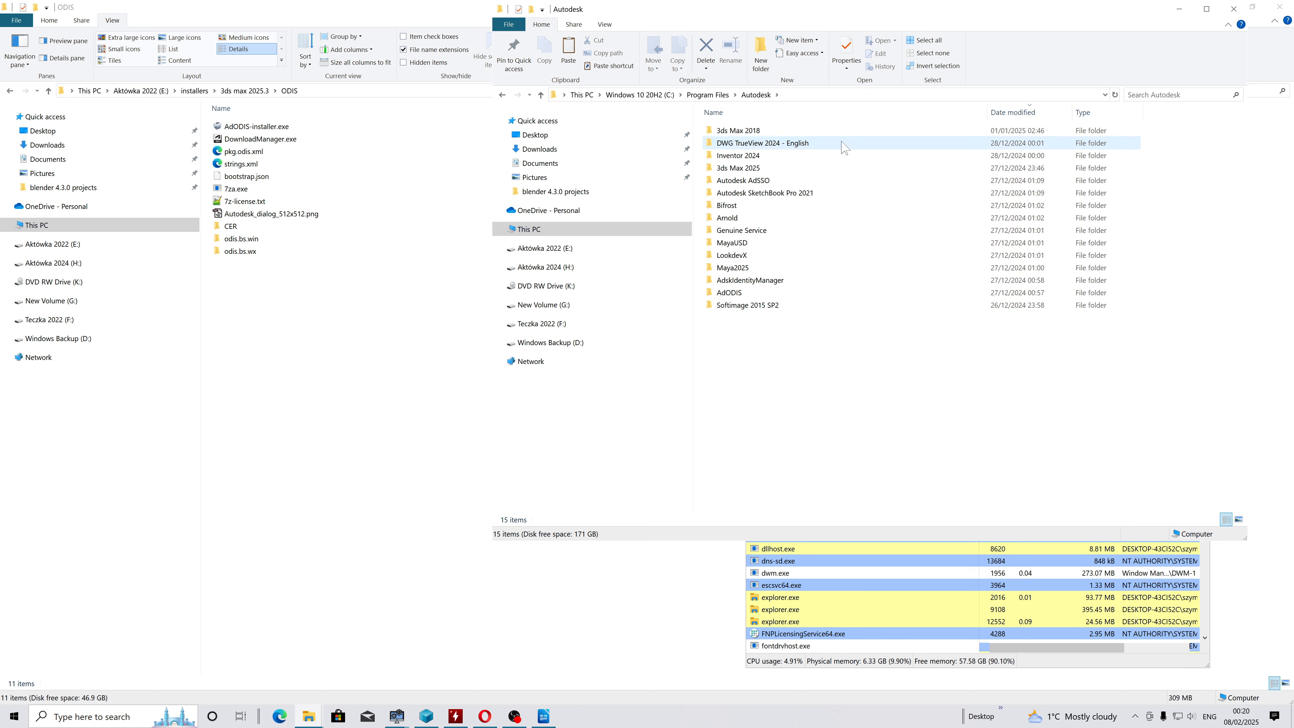
Open AdODIS\V1 inside the Autodesk folder, select RemoveODIS.exe, and minimise that folder window.
{"action": "mouse_move", "coordinate": [732, 300]}
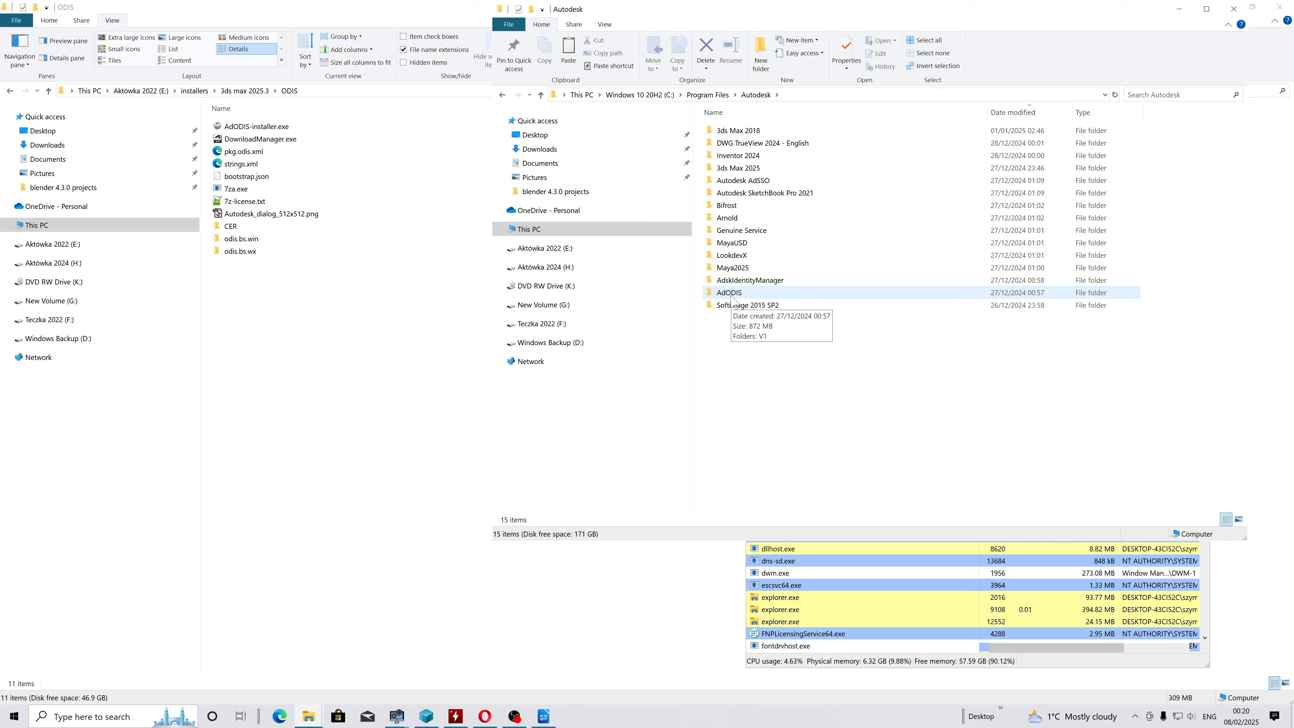
{"action": "double_click", "coordinate": [731, 294]}
{"action": "double_click", "coordinate": [723, 131]}
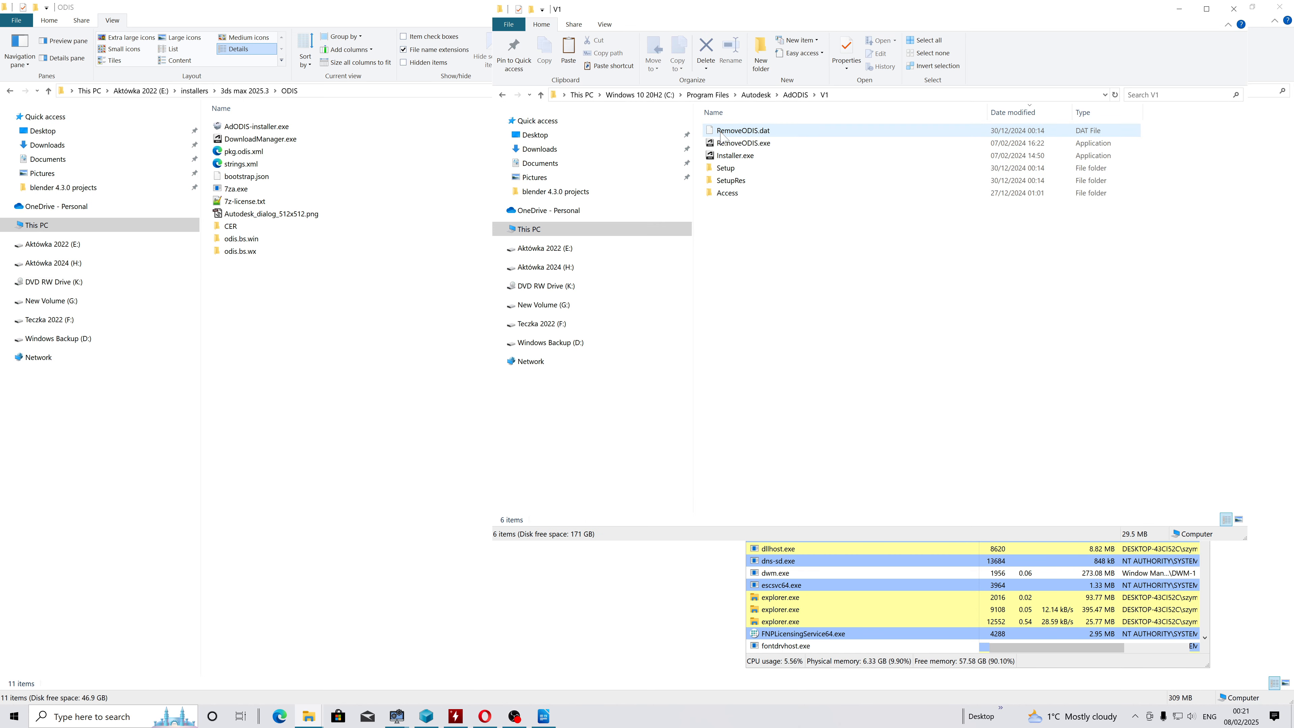
{"action": "left_click", "coordinate": [738, 146]}
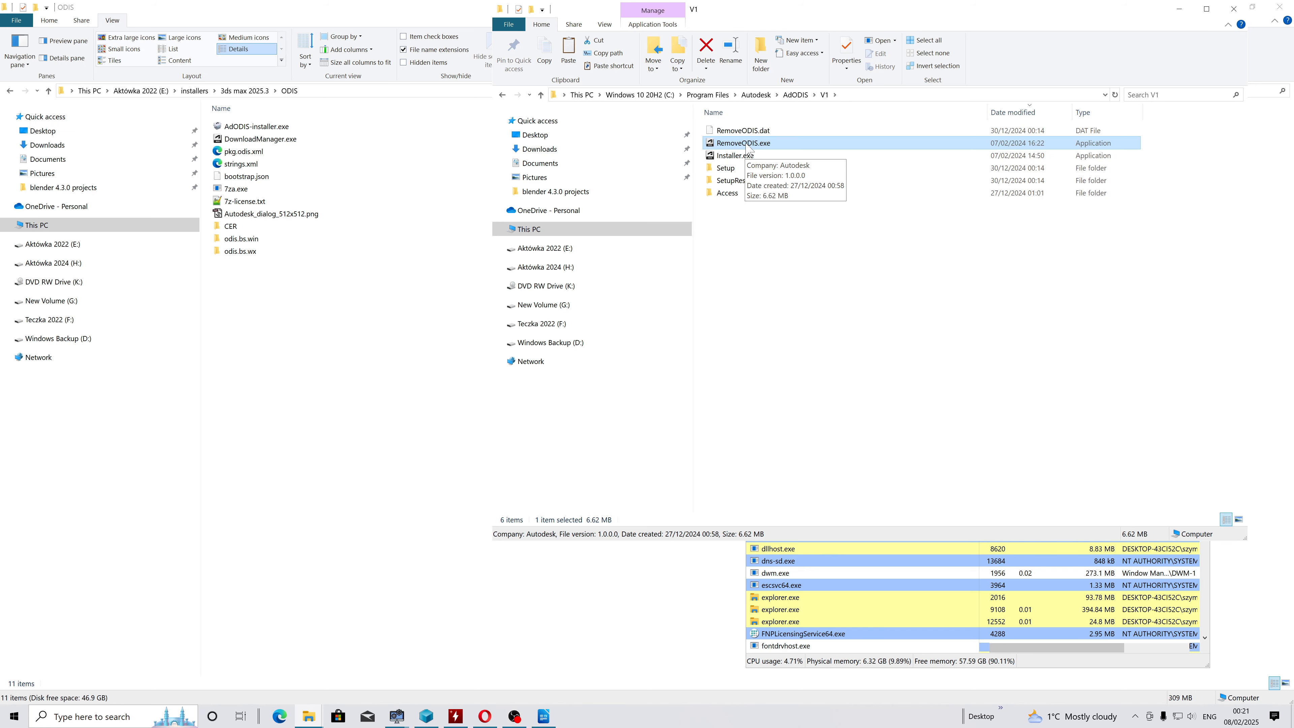
{"action": "left_click", "coordinate": [1181, 12]}
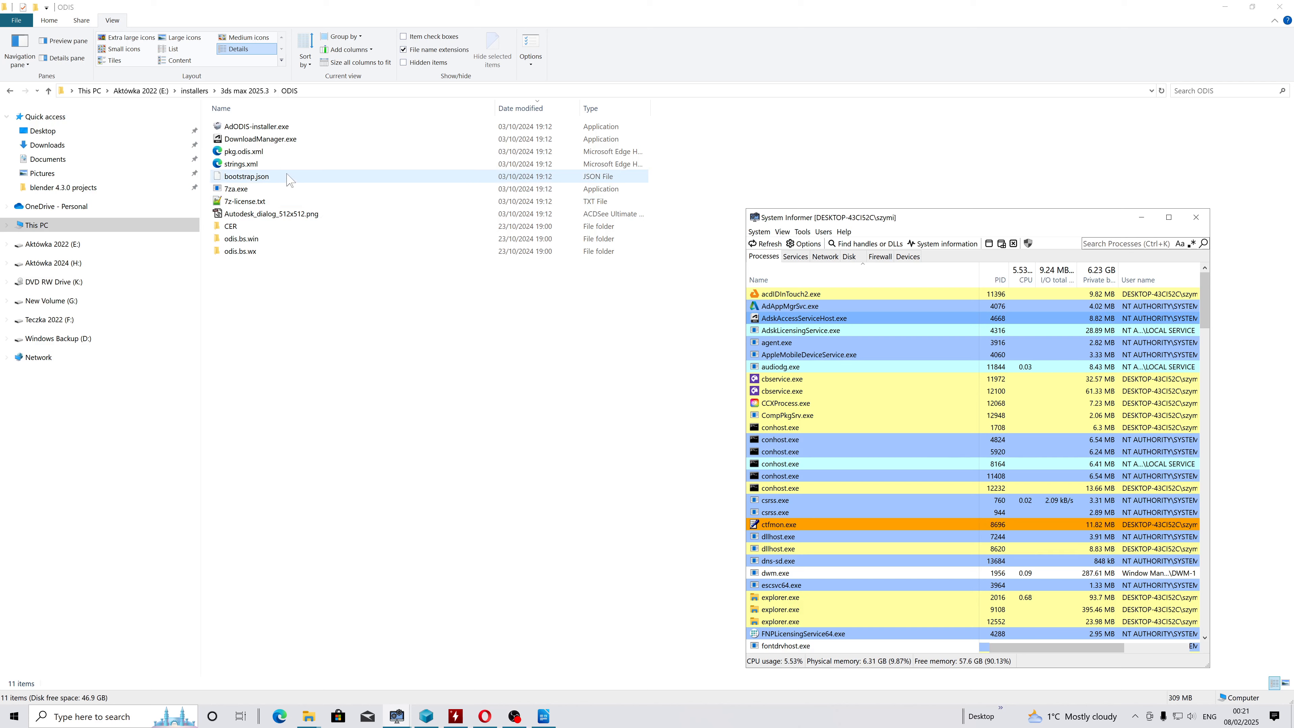
Check the contents of the x64 folder in the 3ds max 2025.3 installer, returning to the installer folder.
{"action": "left_click", "coordinate": [9, 91]}
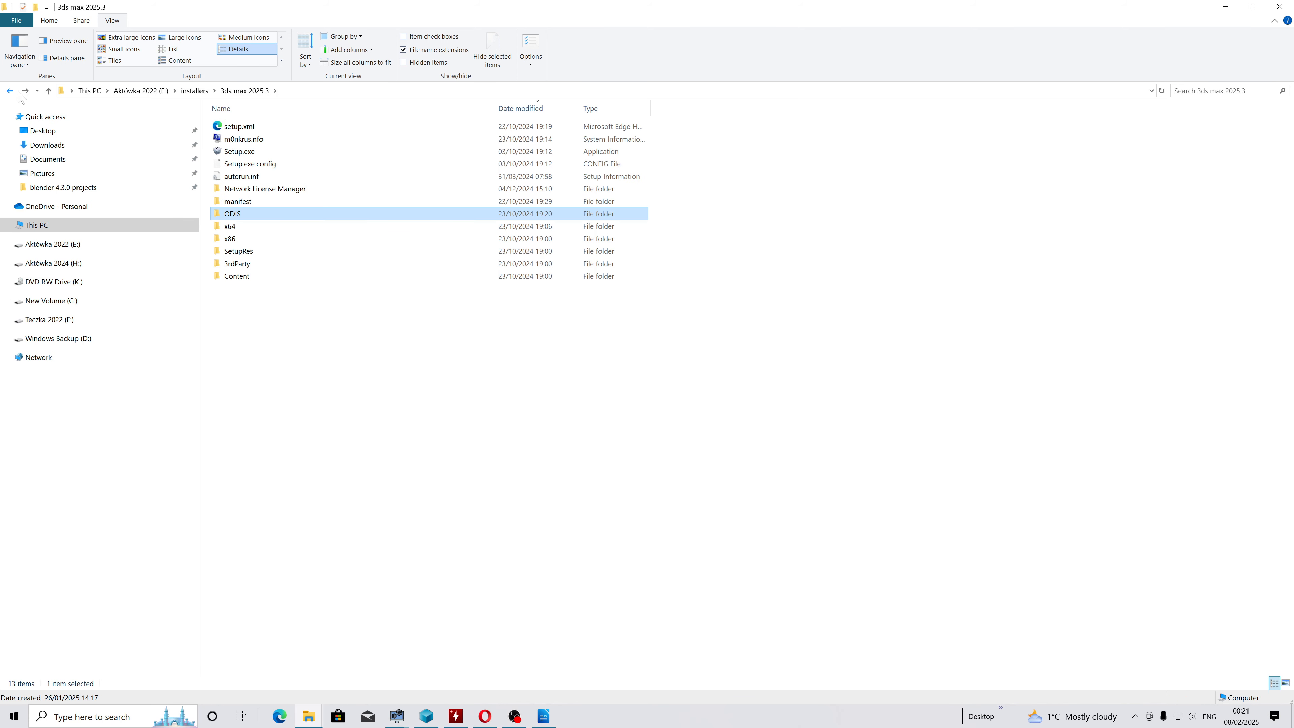
{"action": "double_click", "coordinate": [230, 229]}
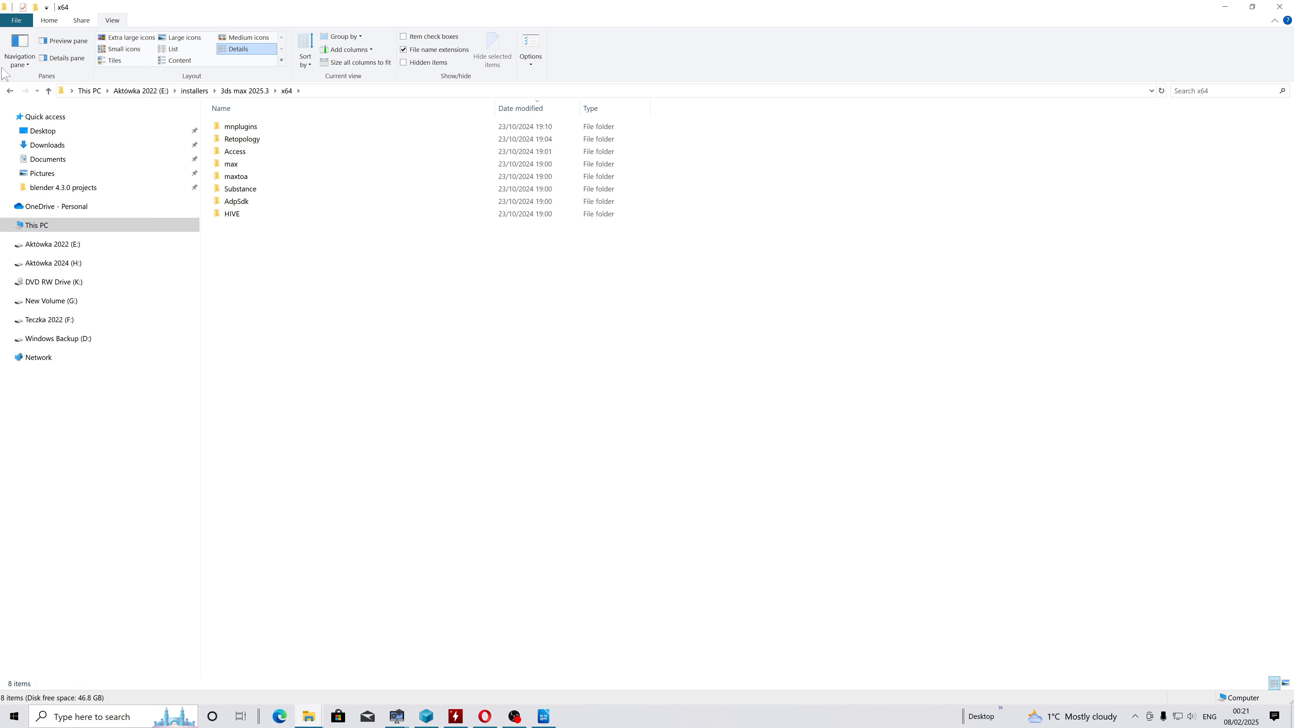
{"action": "left_click", "coordinate": [10, 91]}
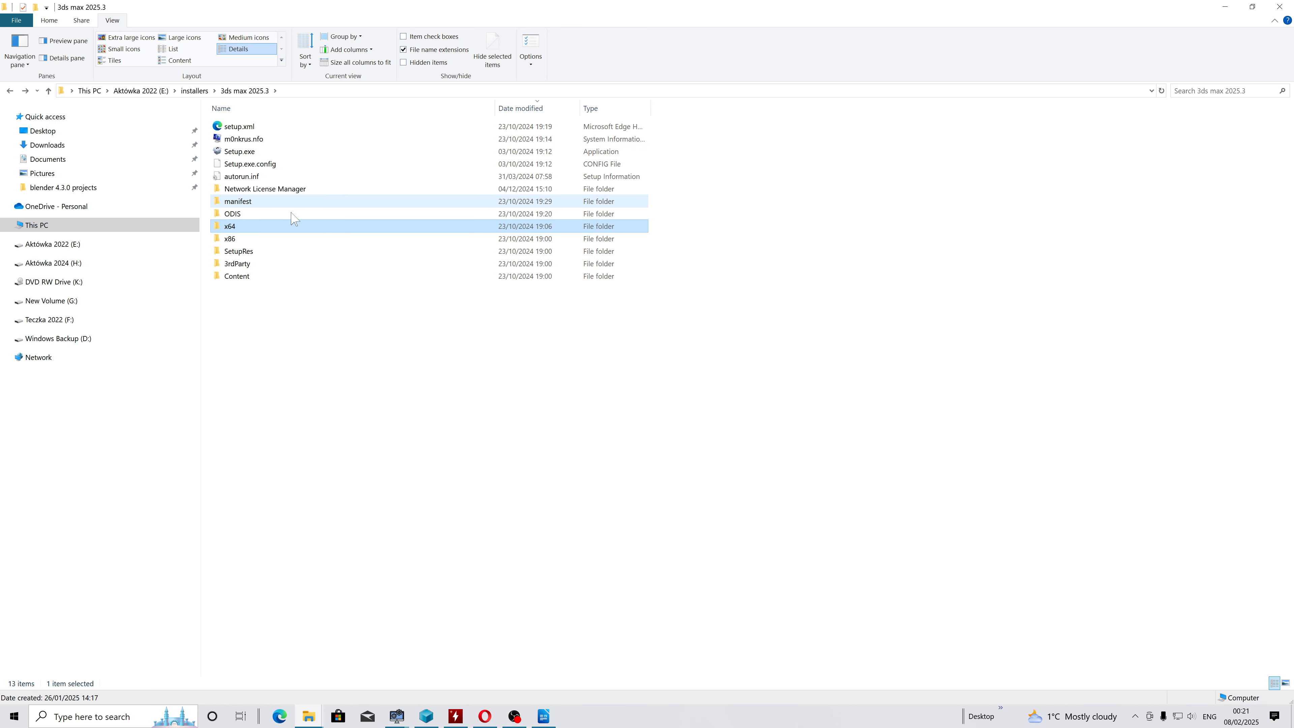
Try to run vcredist_x86.exe from the installer's 3rdParty\x86\VCRedist\2022 folder and dismiss the resulting dialog.
{"action": "double_click", "coordinate": [244, 265]}
{"action": "double_click", "coordinate": [232, 140]}
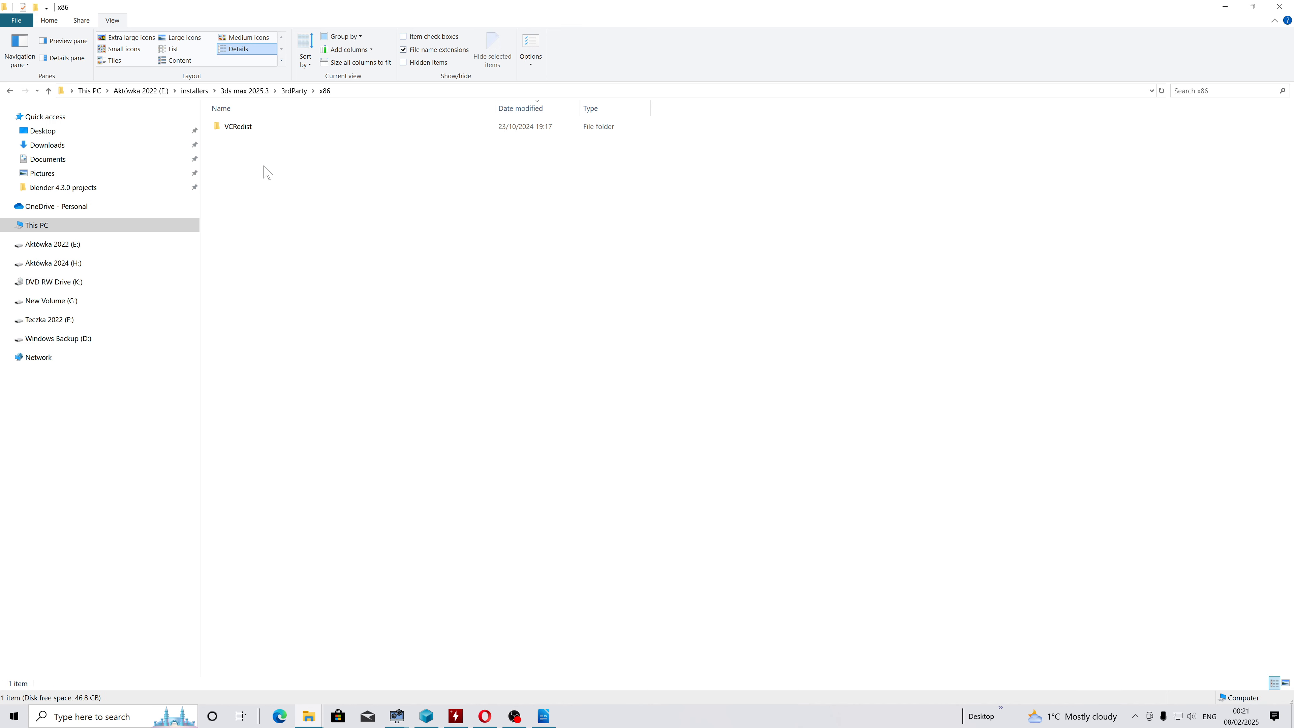
{"action": "left_click", "coordinate": [247, 131]}
{"action": "double_click", "coordinate": [247, 130]}
{"action": "double_click", "coordinate": [244, 128]}
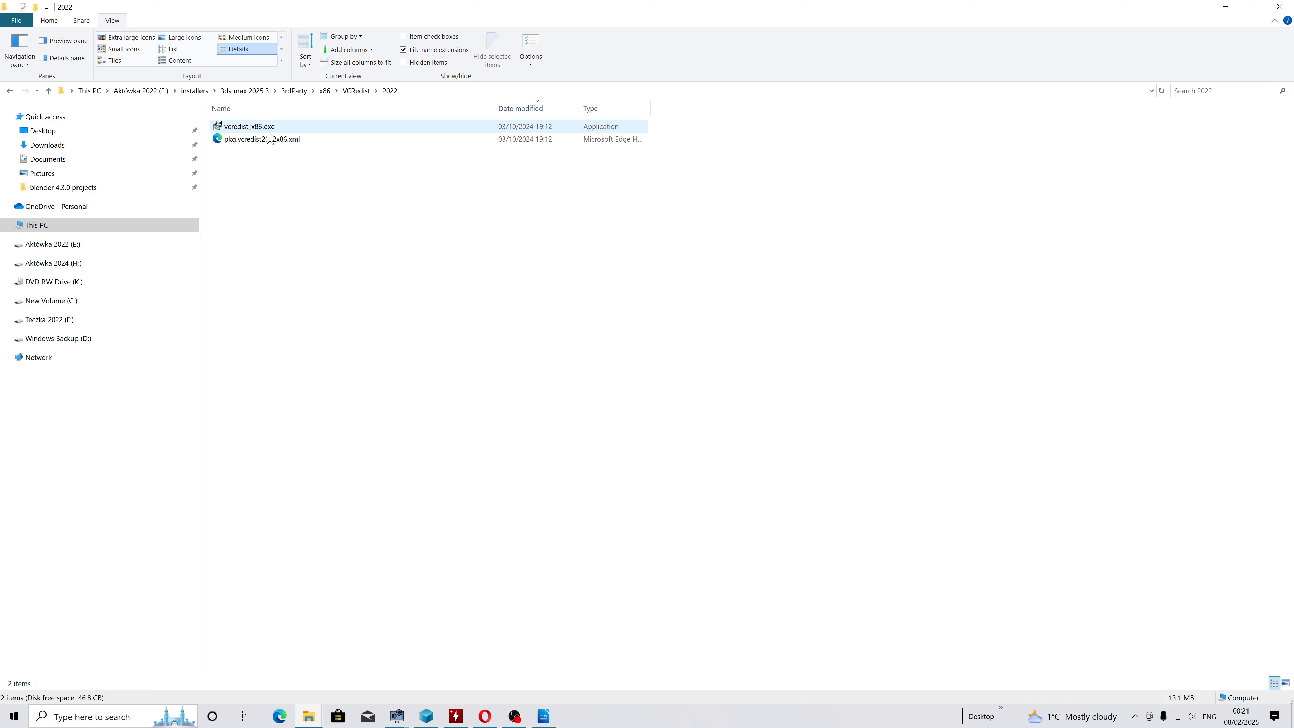
{"action": "double_click", "coordinate": [267, 132]}
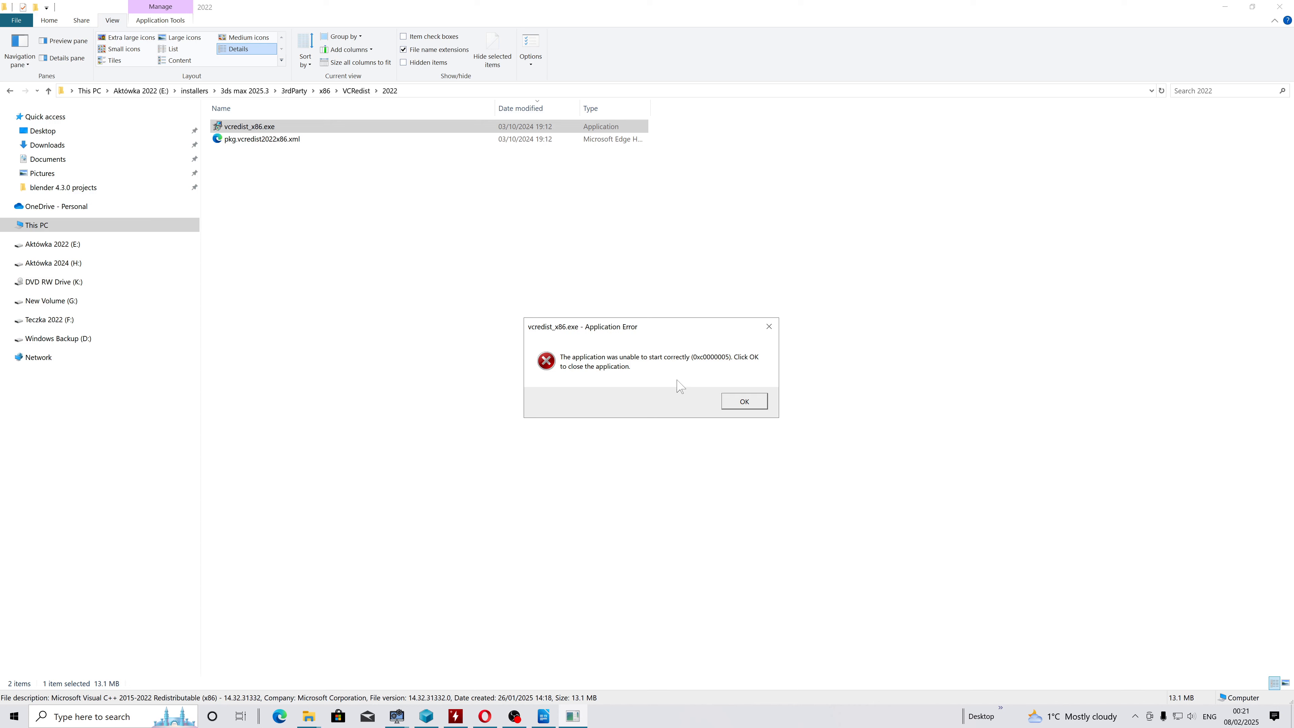
{"action": "left_click", "coordinate": [745, 402]}
Go back up from the 2022 folder to the installer's 3rdParty folder.
{"action": "left_click", "coordinate": [10, 92]}
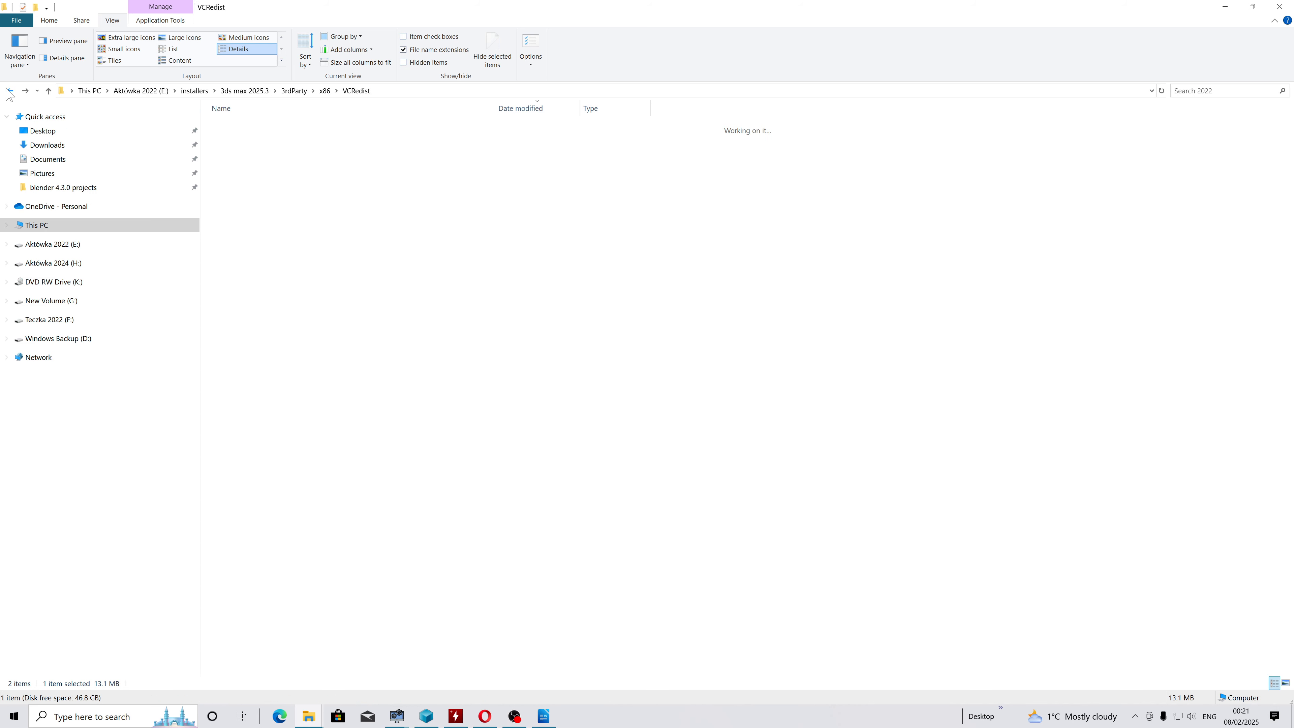
{"action": "left_click", "coordinate": [10, 92]}
{"action": "left_click", "coordinate": [10, 92]}
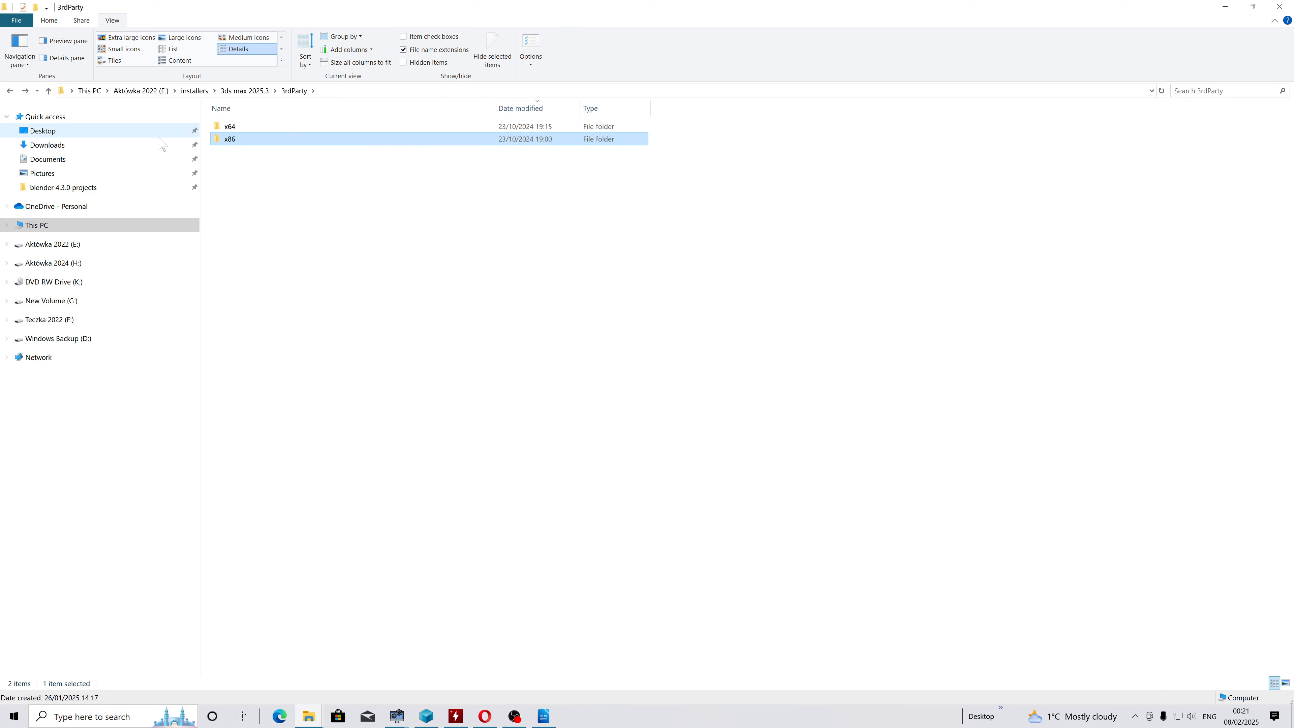
Try to run VC_redist.x64.exe and vcredist_x64.exe from the 3rdParty\x64\VCRedist\2022 folder, dismissing the dialog after each.
{"action": "double_click", "coordinate": [240, 127]}
{"action": "double_click", "coordinate": [253, 129]}
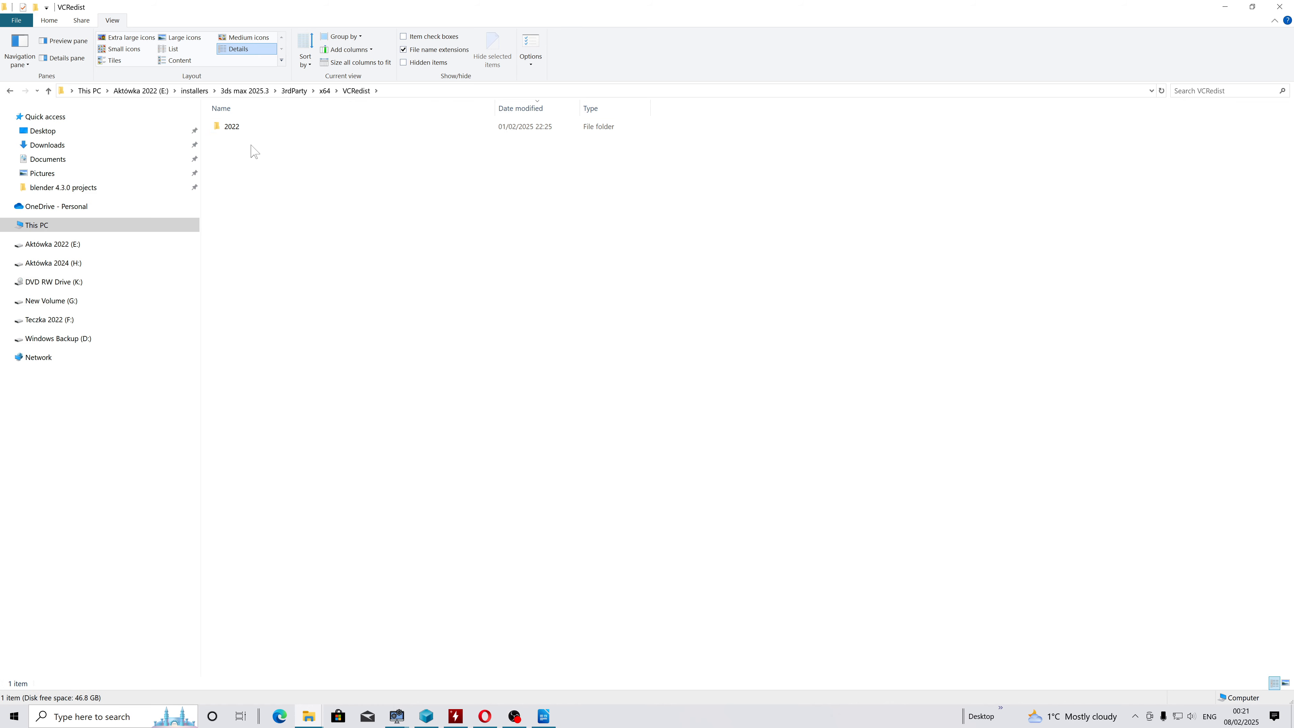
{"action": "double_click", "coordinate": [252, 127]}
{"action": "double_click", "coordinate": [253, 140]}
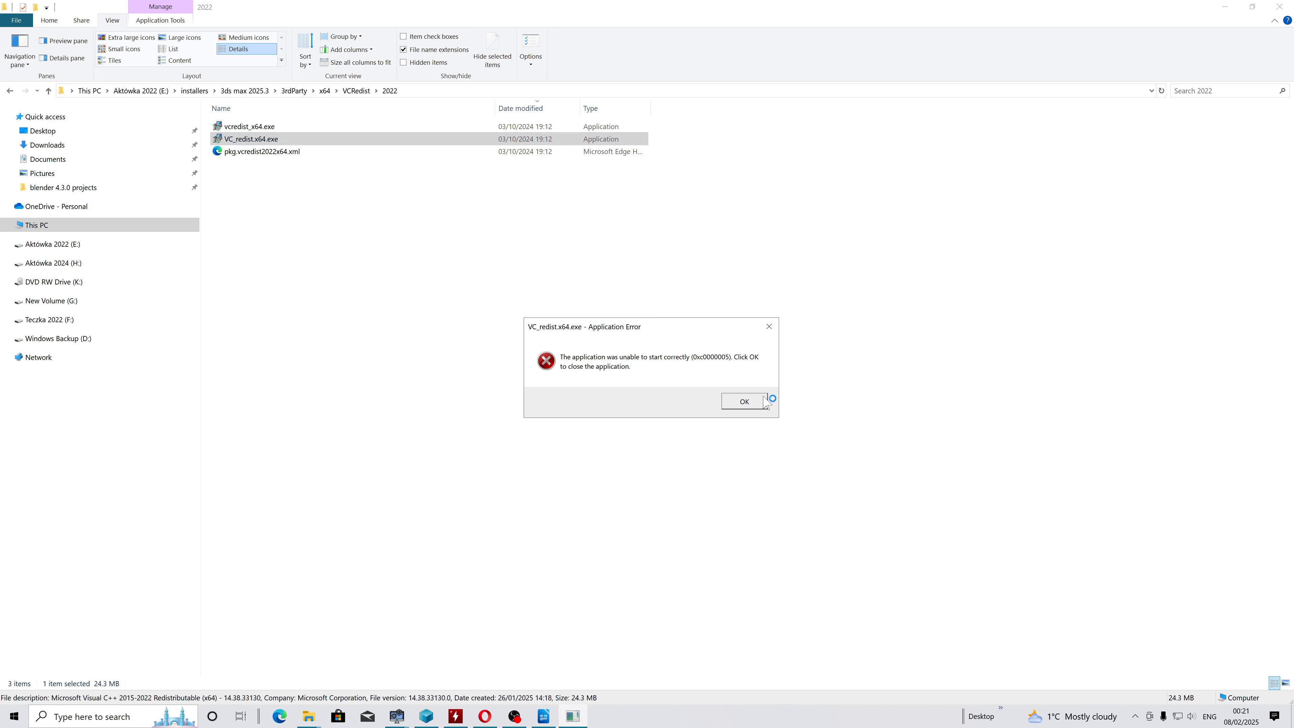
{"action": "left_click", "coordinate": [744, 401]}
{"action": "left_click", "coordinate": [257, 131]}
{"action": "double_click", "coordinate": [257, 132]}
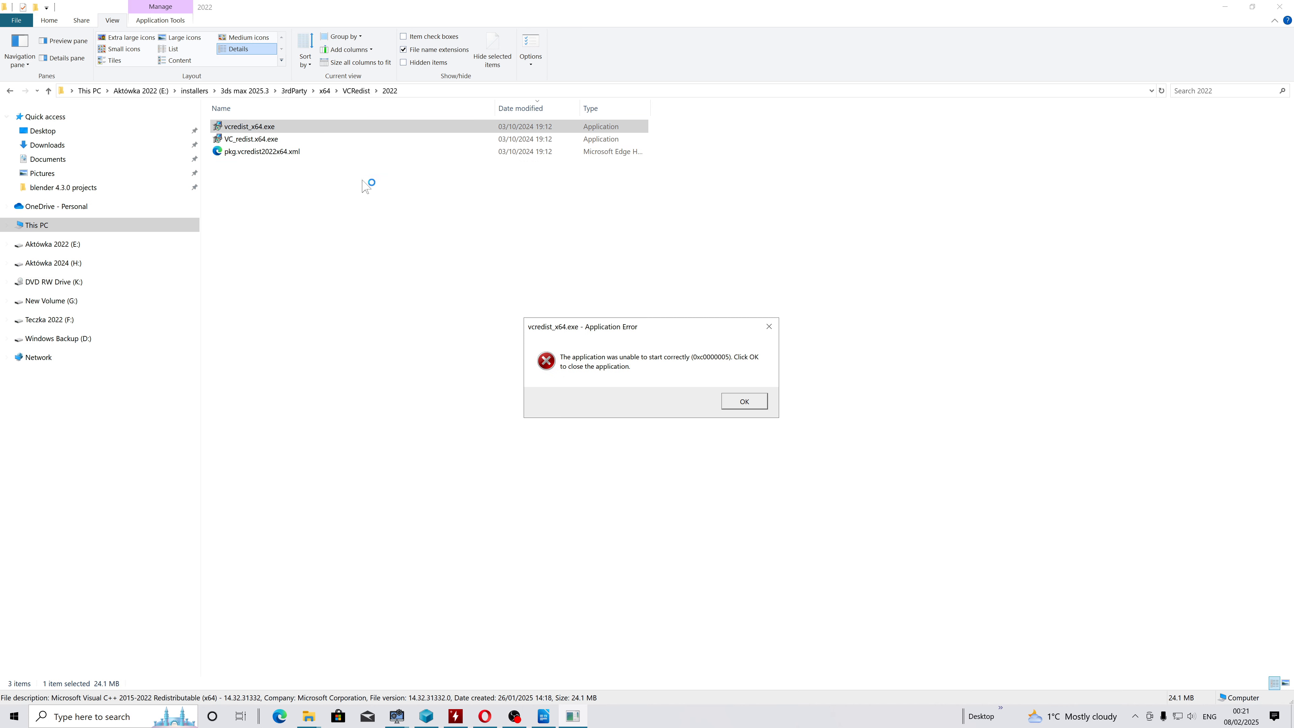
{"action": "left_click", "coordinate": [744, 402]}
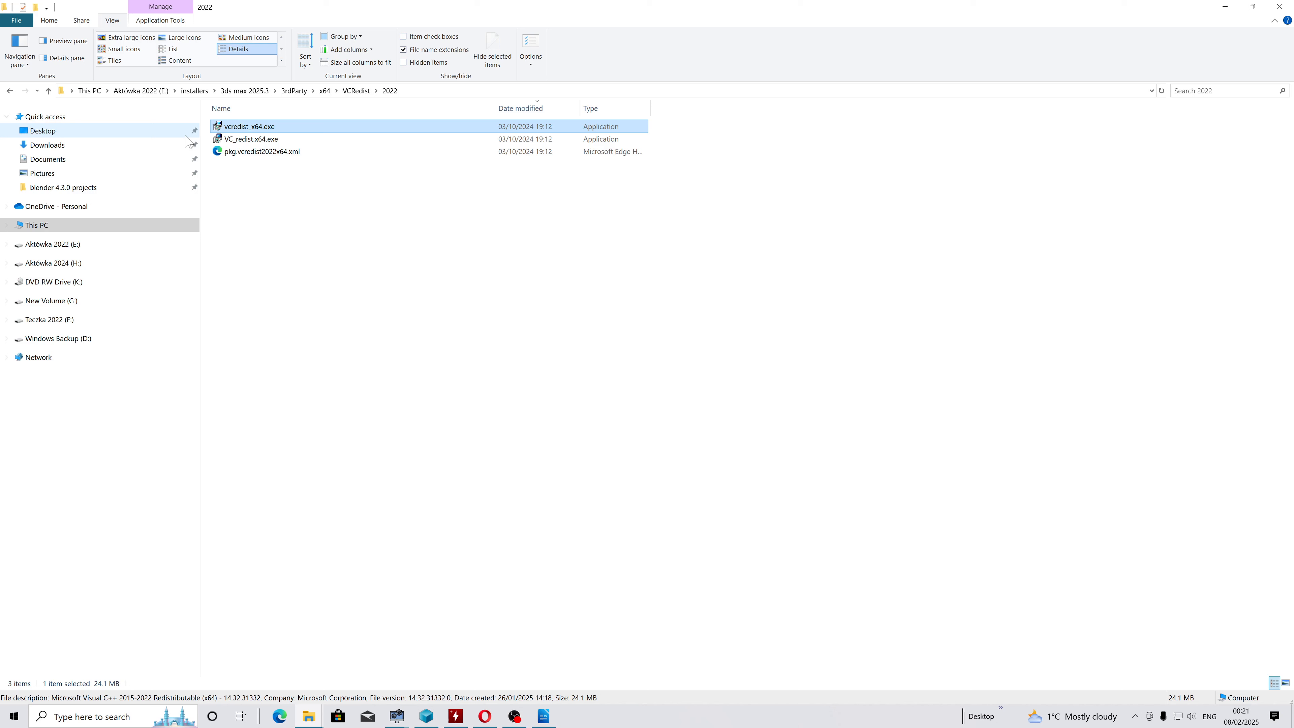
Go back from the x64 redistributable's 2022 folder to the 3ds max 2025.3 installer folder.
{"action": "left_click", "coordinate": [10, 90]}
{"action": "left_click", "coordinate": [10, 90]}
{"action": "left_click", "coordinate": [10, 91]}
{"action": "left_click", "coordinate": [10, 90]}
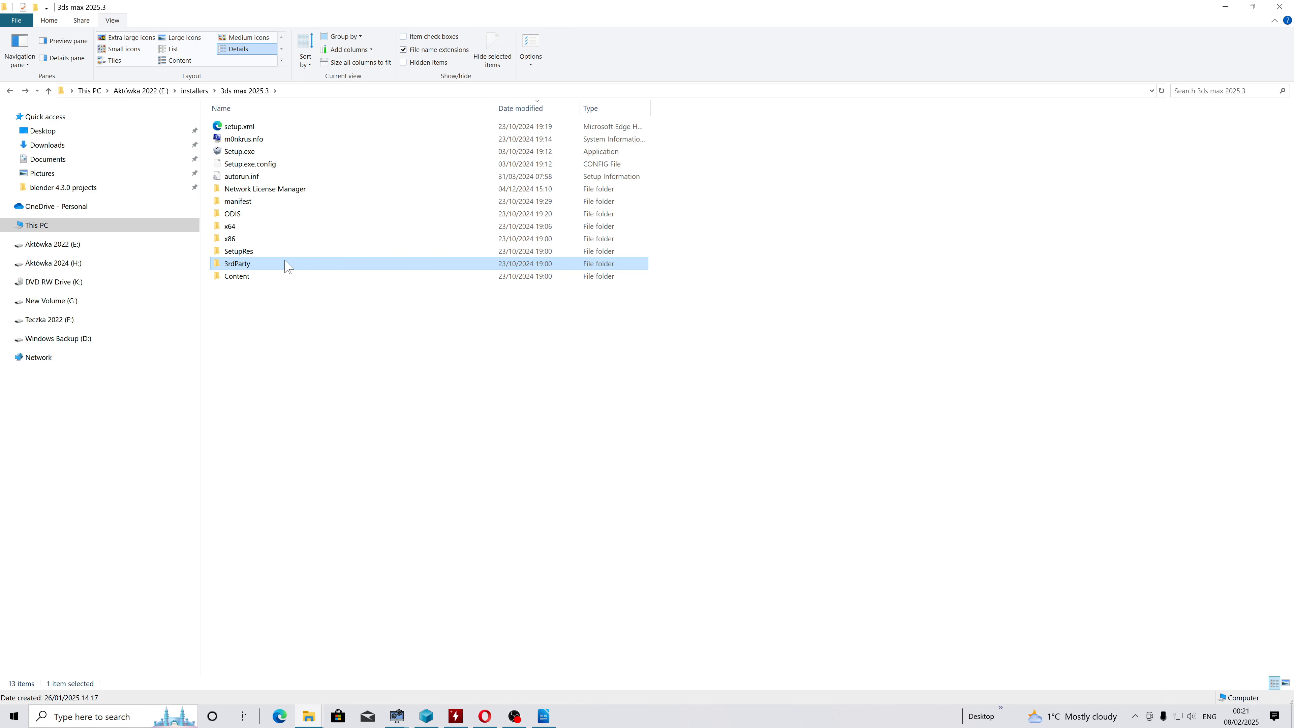
Search for regedit, launch the Registry Editor, and collapse the expanded HKEY_CLASSES_ROOT tree.
{"action": "key", "text": "super"}
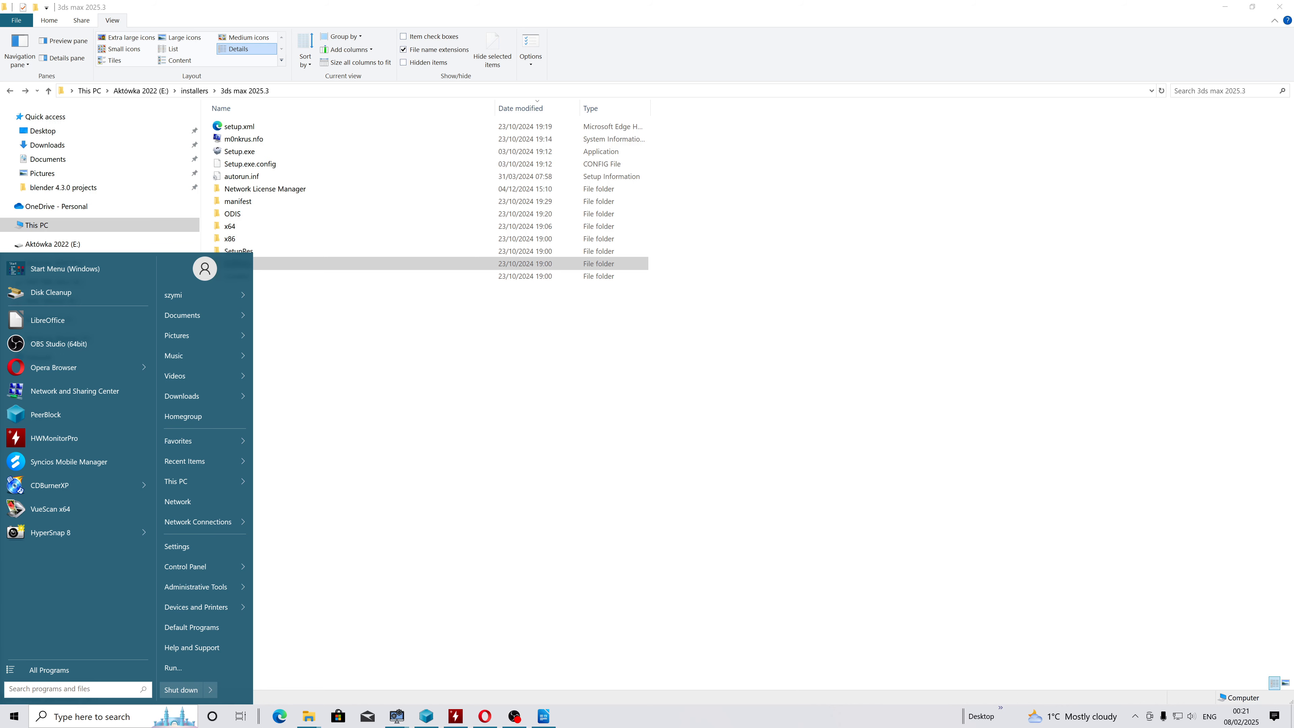
{"action": "type", "text": "reg"}
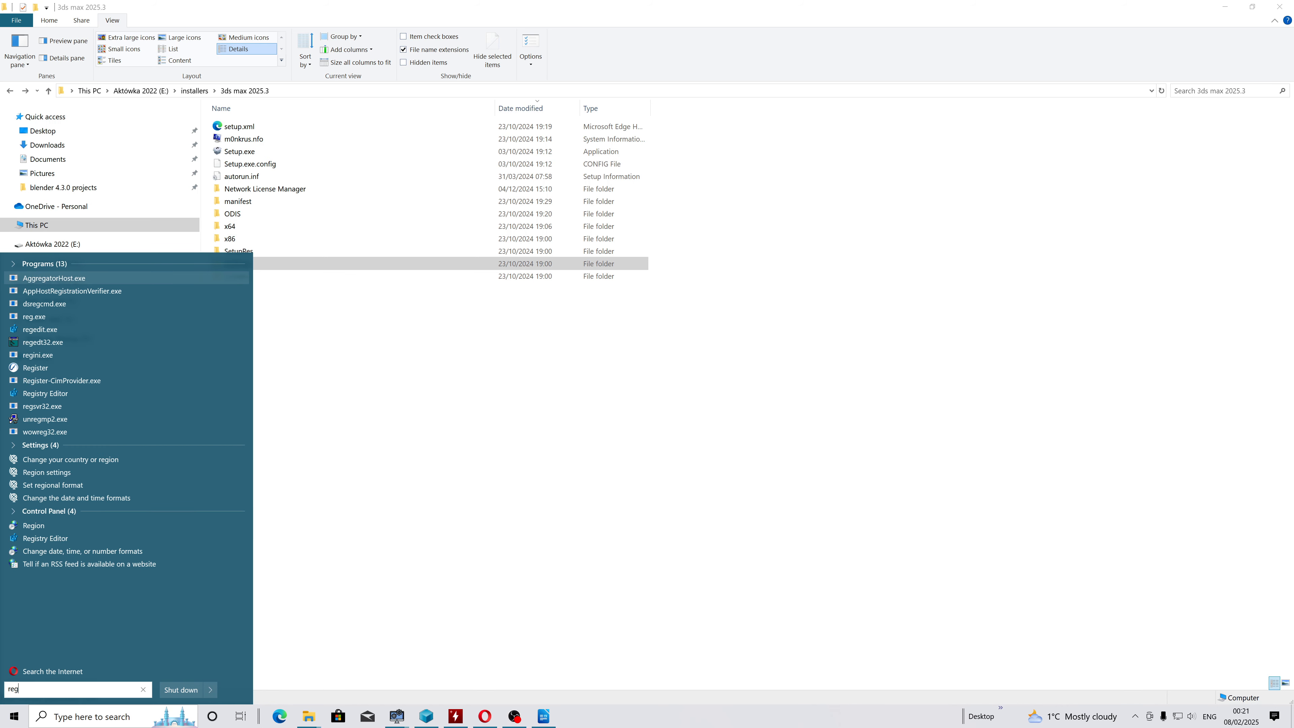
{"action": "type", "text": "edit"}
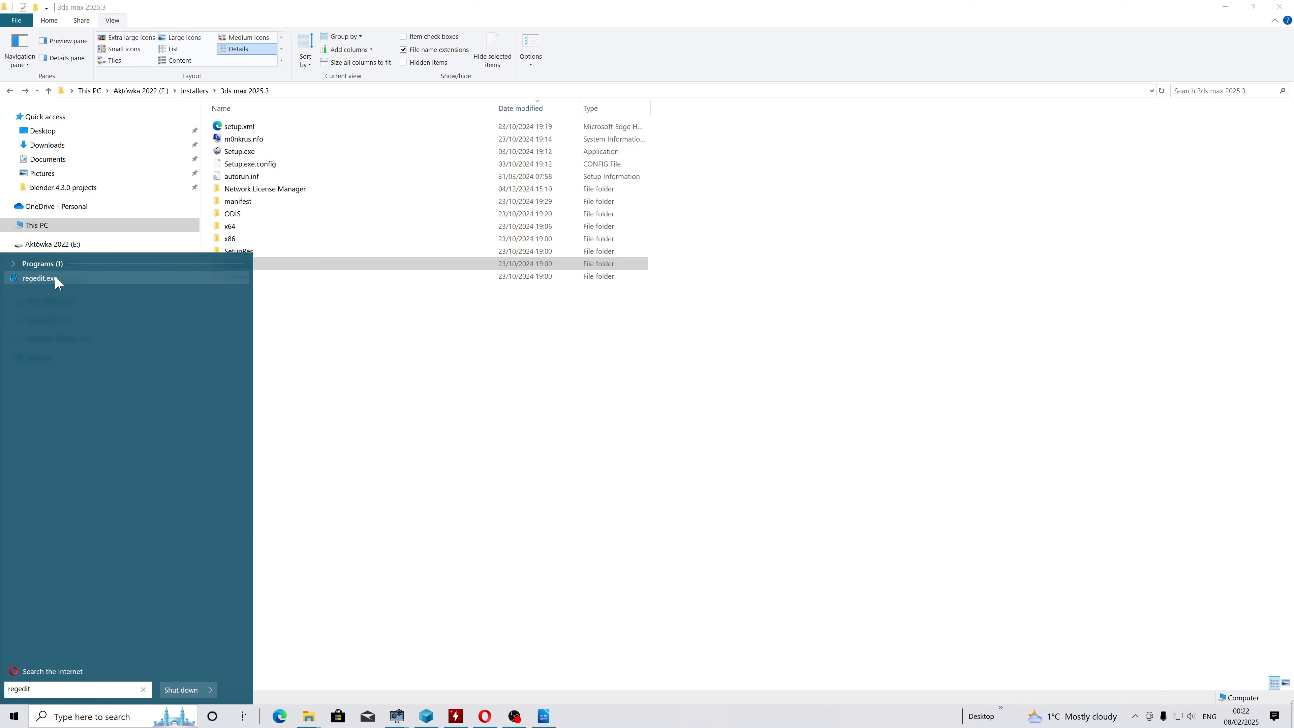
{"action": "left_click", "coordinate": [51, 277]}
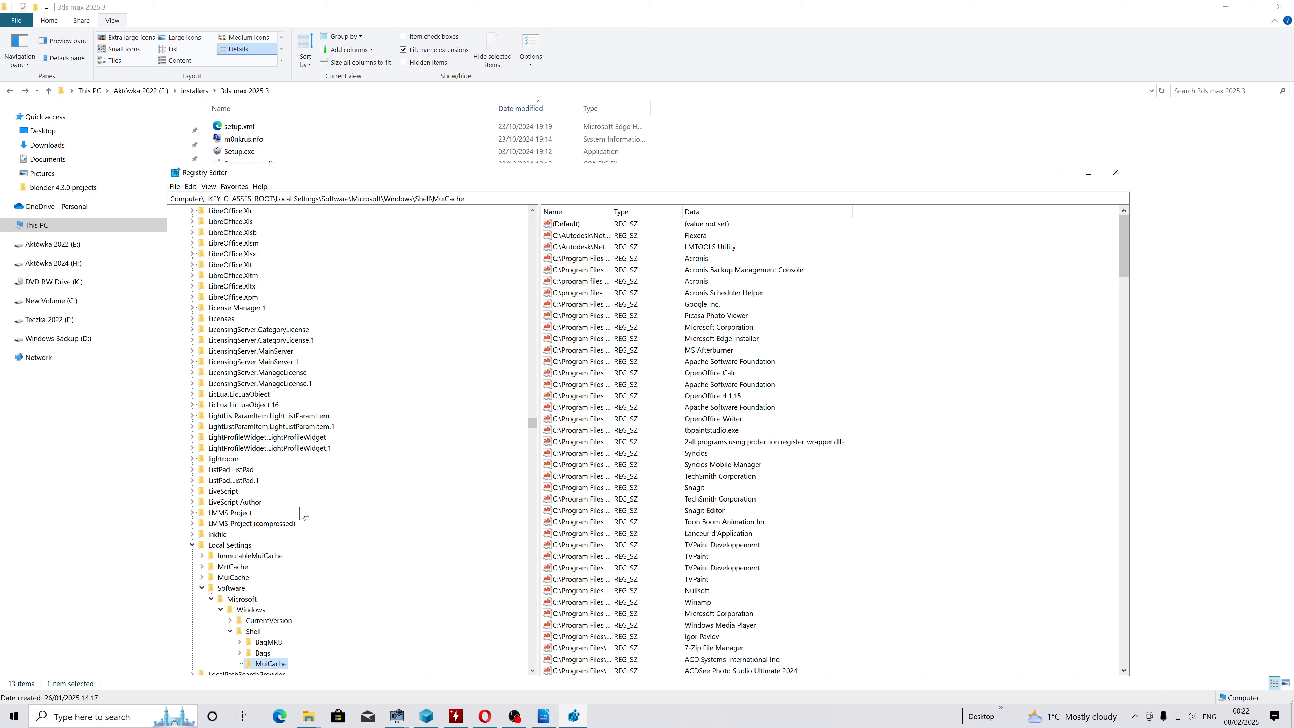
{"action": "left_click", "coordinate": [192, 544]}
{"action": "left_click_drag", "start_coordinate": [532, 429], "coordinate": [533, 213]}
{"action": "left_click", "coordinate": [221, 221]}
{"action": "left_click", "coordinate": [182, 221]}
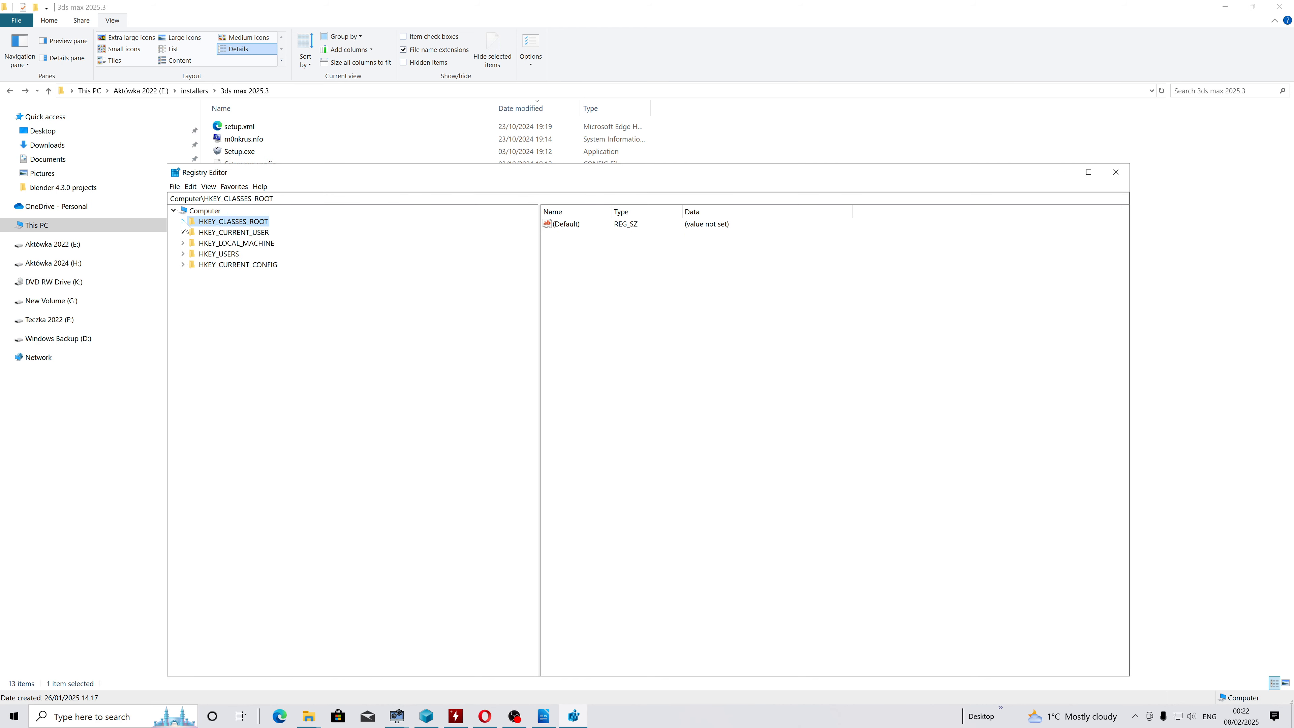
Open the registry key HKEY_LOCAL_MACHINE\SYSTEM\CurrentControlSet\Control\FileSystem.
{"action": "left_click", "coordinate": [264, 244]}
{"action": "left_click", "coordinate": [183, 243]}
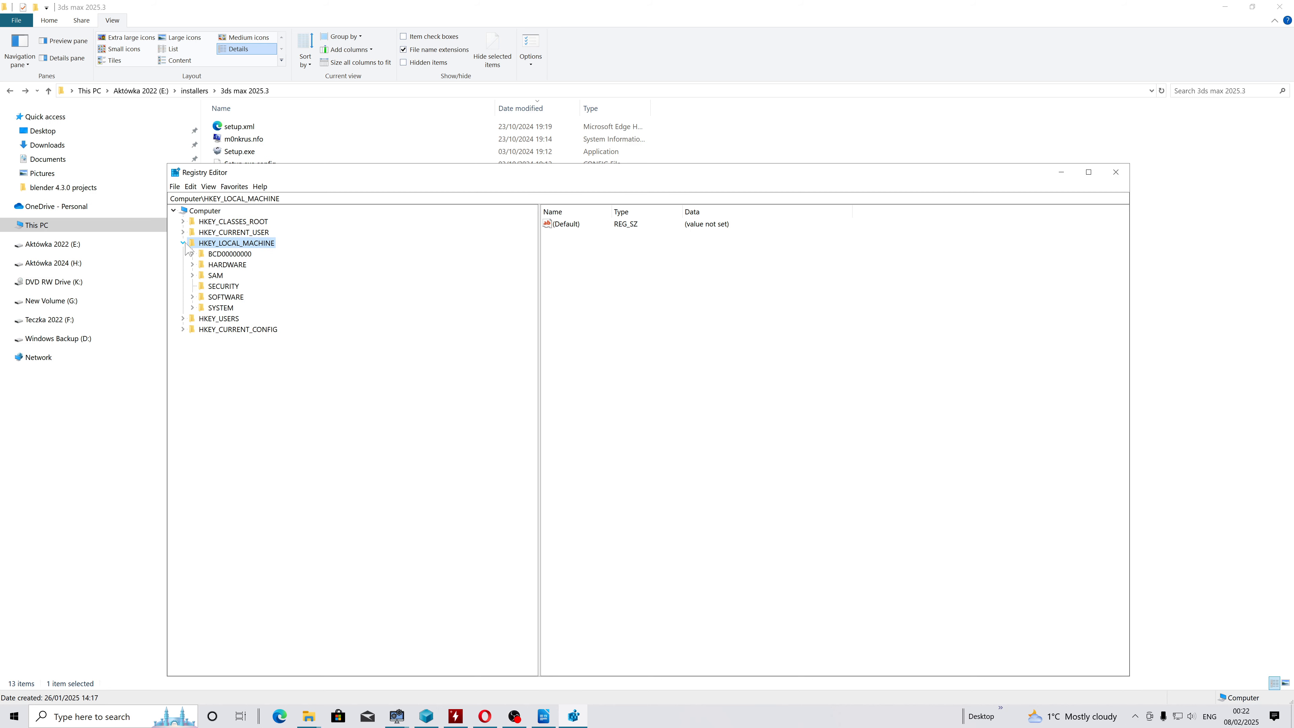
{"action": "left_click", "coordinate": [222, 308]}
{"action": "left_click", "coordinate": [192, 307]}
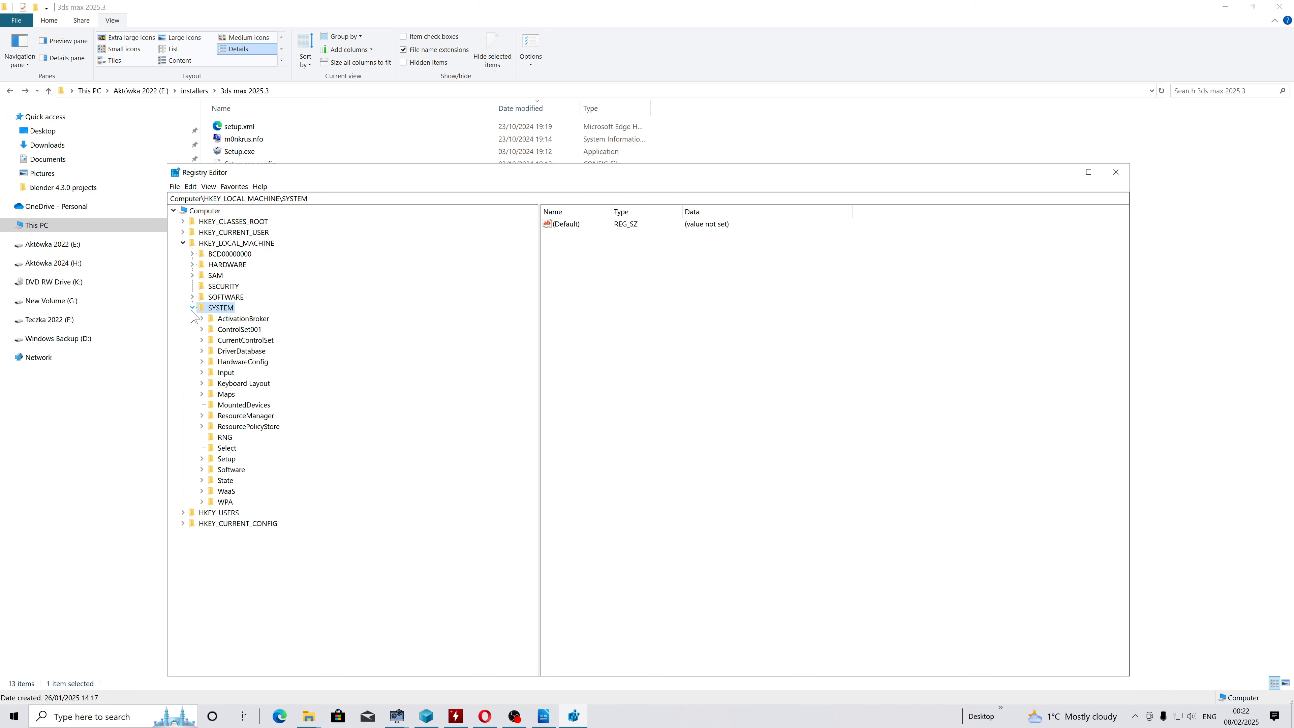
{"action": "left_click", "coordinate": [262, 340]}
{"action": "left_click", "coordinate": [201, 340]}
{"action": "left_click", "coordinate": [240, 352]}
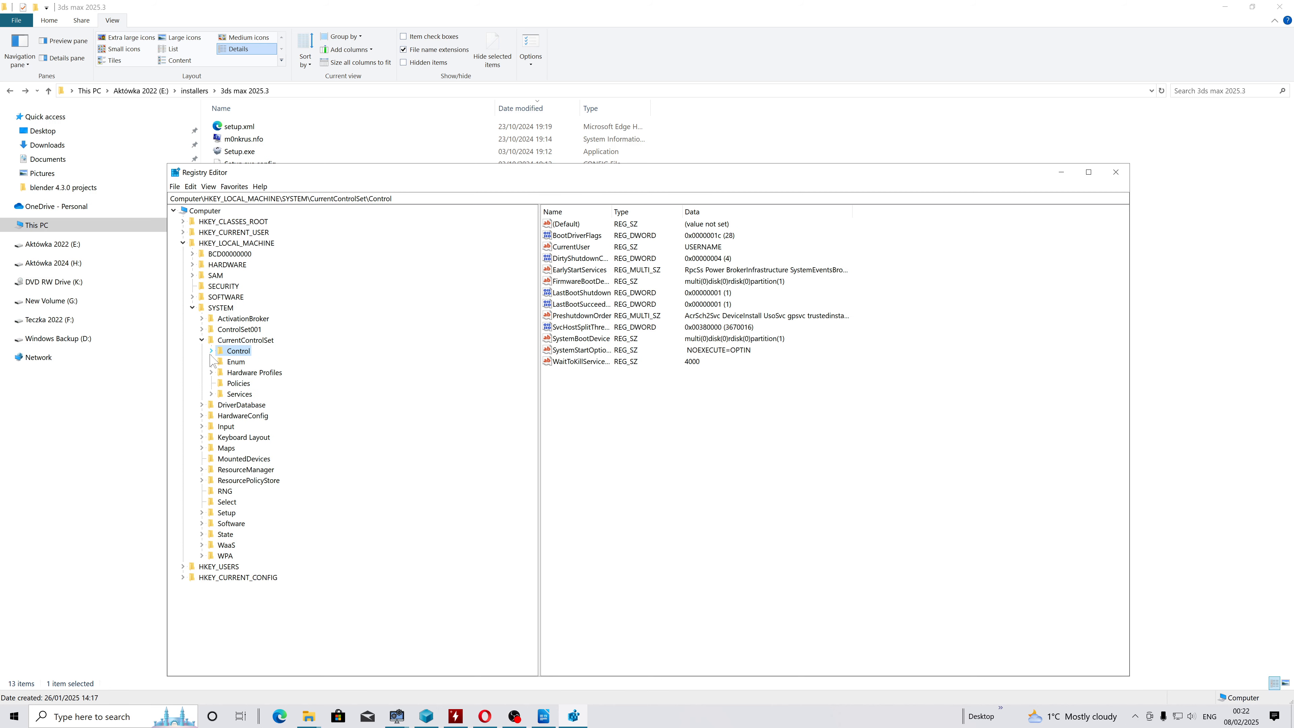
{"action": "left_click", "coordinate": [211, 351]}
{"action": "scroll", "coordinate": [355, 406], "scroll_direction": "down", "scroll_amount": 6}
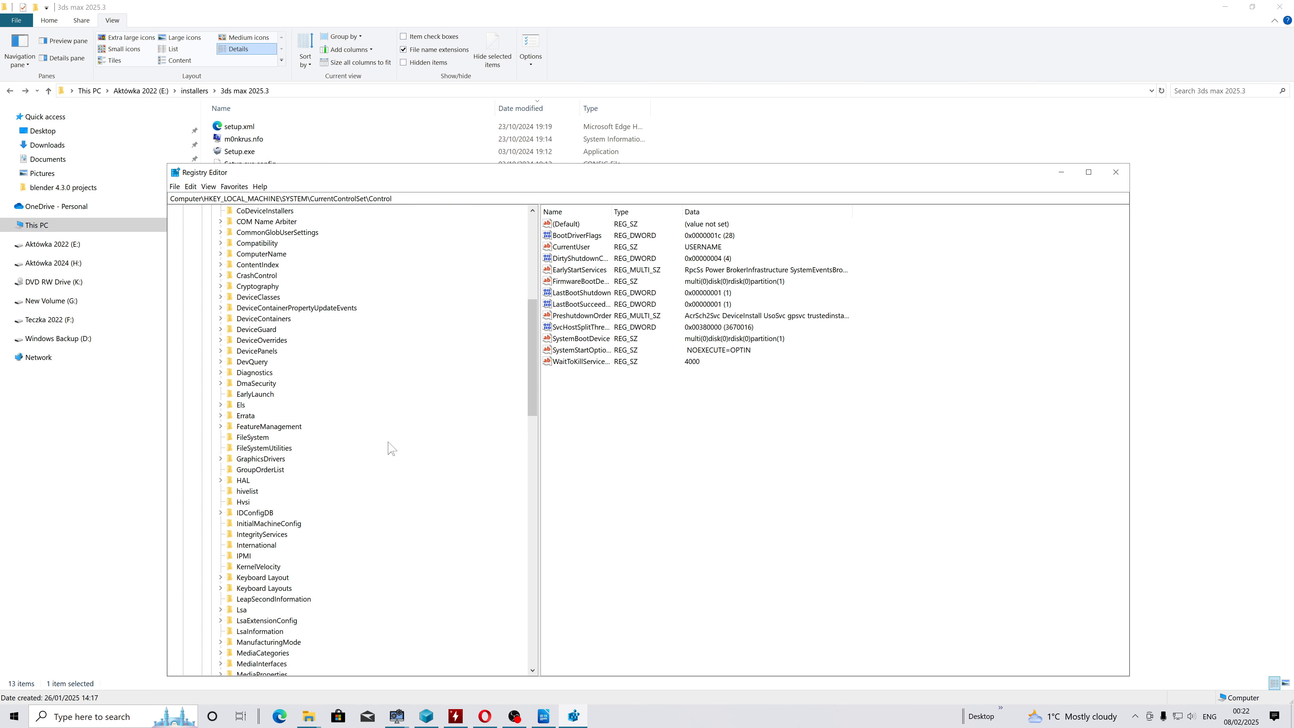
{"action": "left_click", "coordinate": [251, 438]}
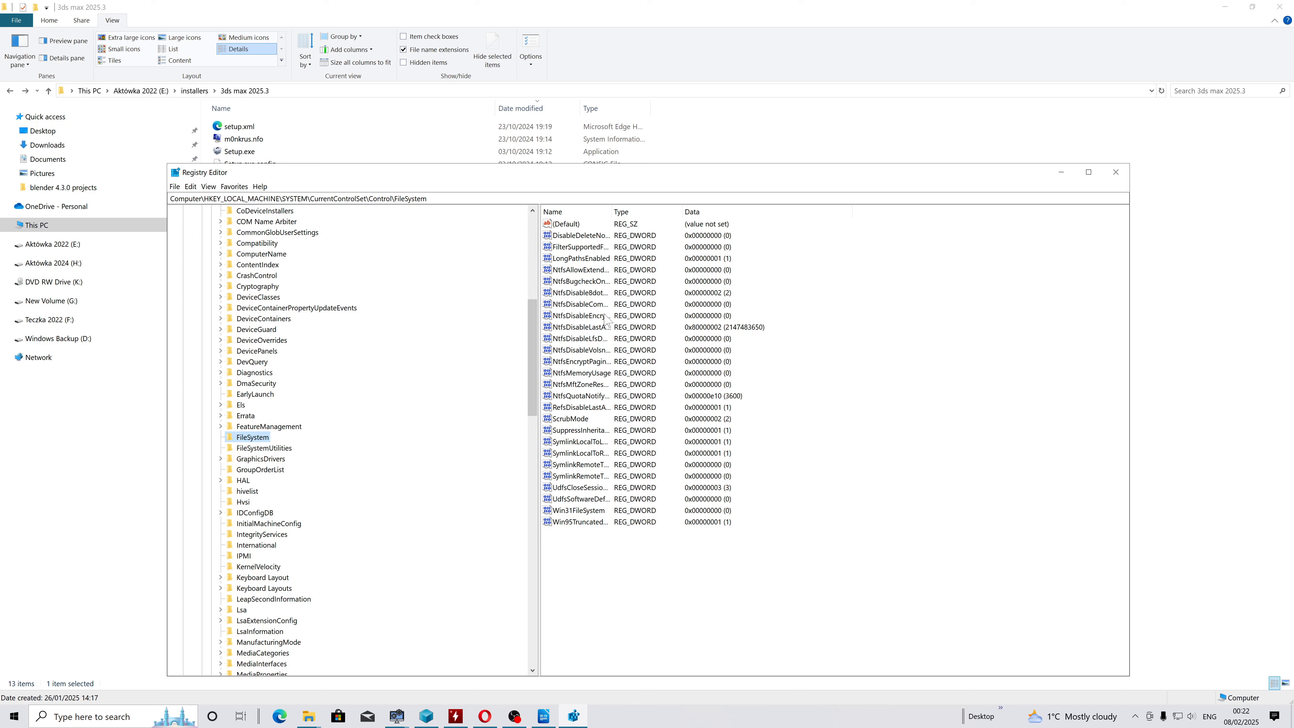
Widen the value name column and try 0 as the hexadecimal data of NtfsDisable8dot3NameCreation, reopening and closing its edit dialog.
{"action": "left_click_drag", "start_coordinate": [612, 210], "coordinate": [864, 211]}
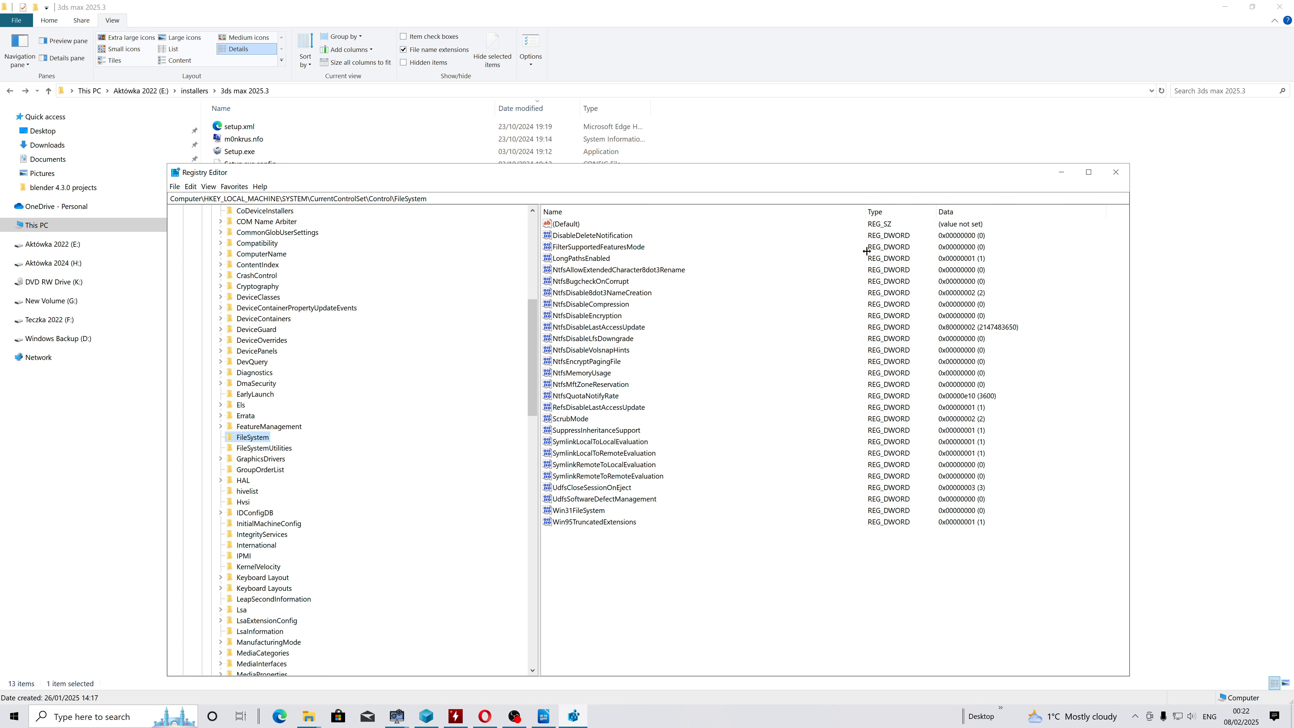
{"action": "left_click", "coordinate": [586, 293]}
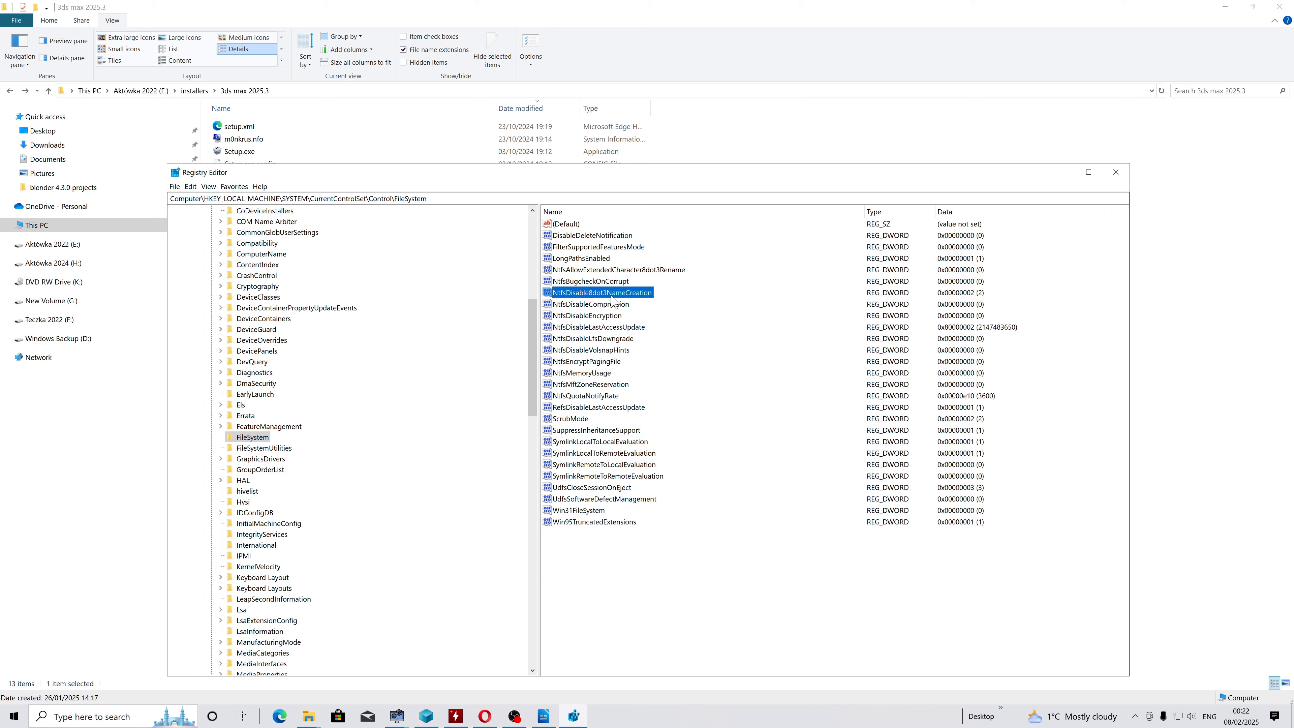
{"action": "double_click", "coordinate": [612, 297]}
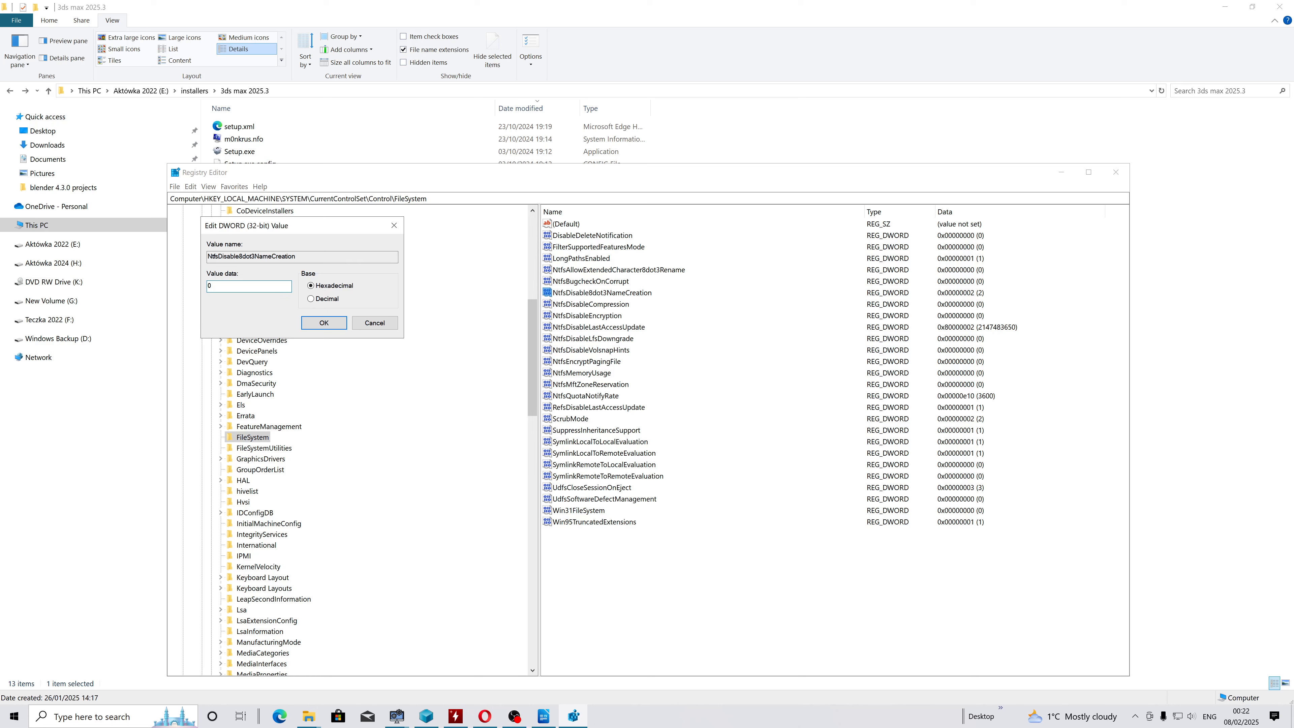
{"action": "left_click", "coordinate": [323, 324]}
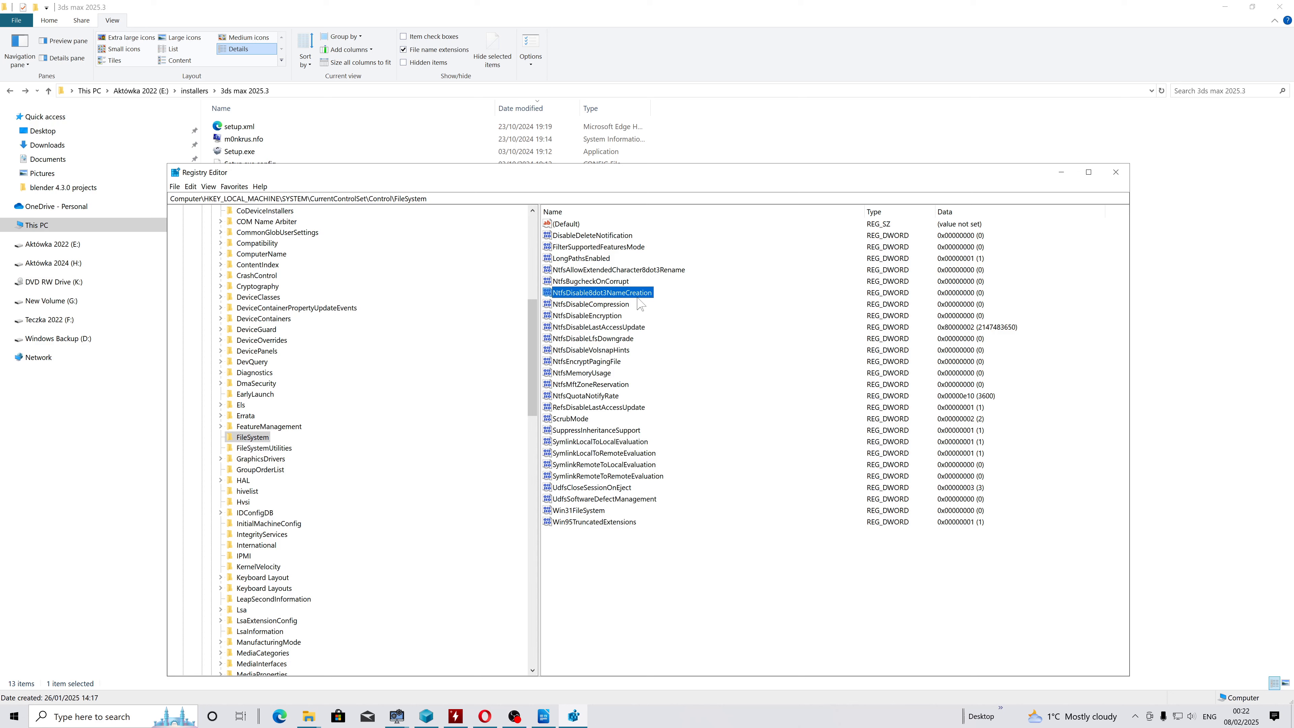
{"action": "double_click", "coordinate": [570, 293]}
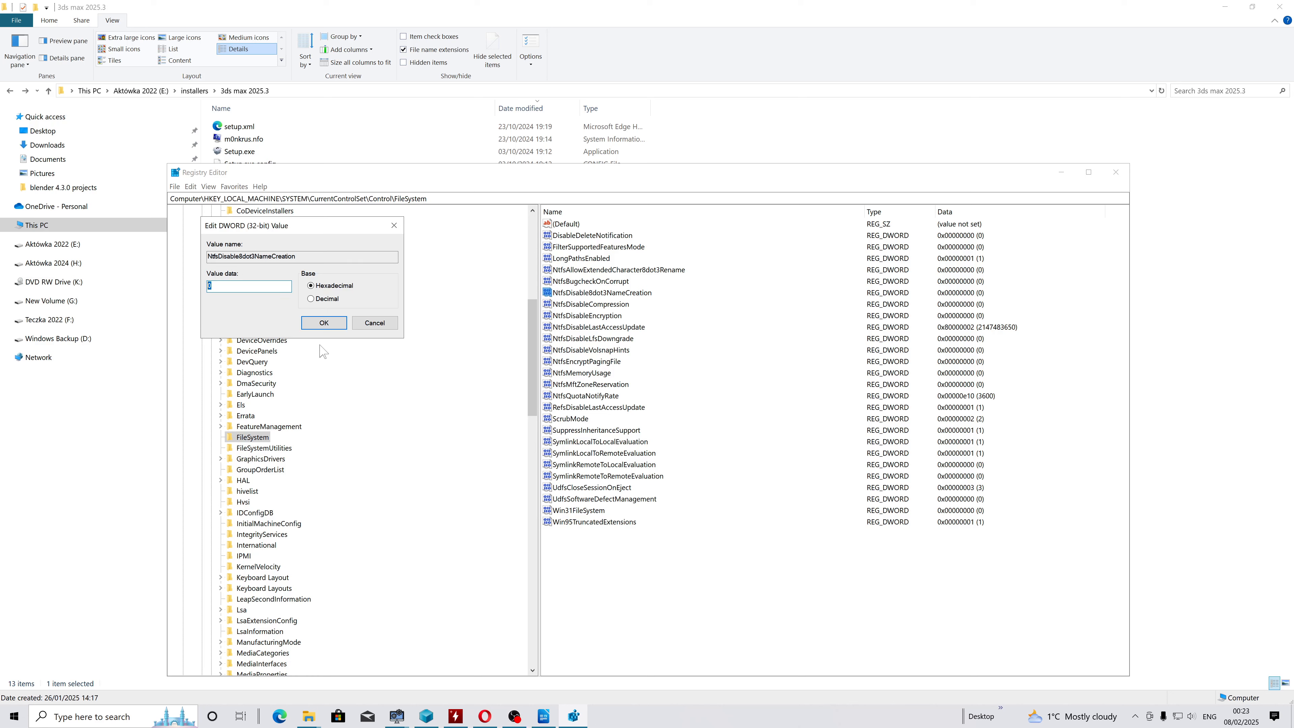
{"action": "left_click", "coordinate": [324, 323]}
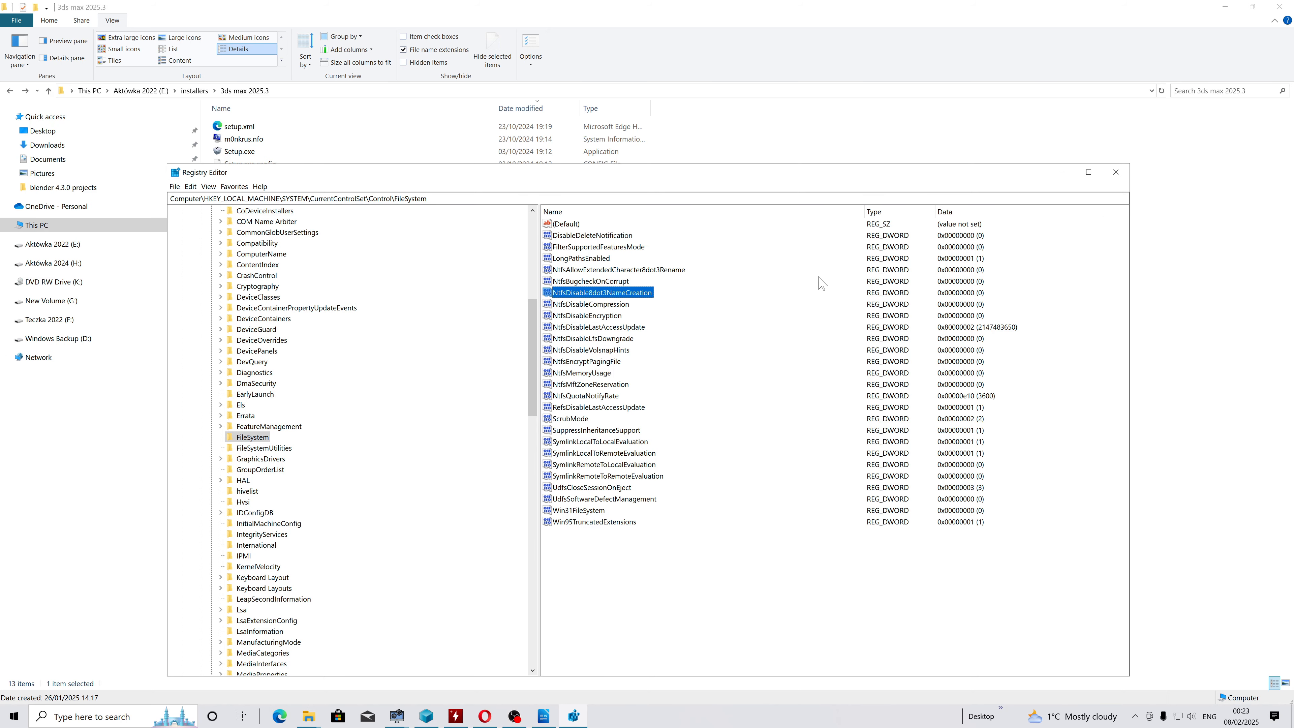
{"action": "left_click", "coordinate": [543, 716]}
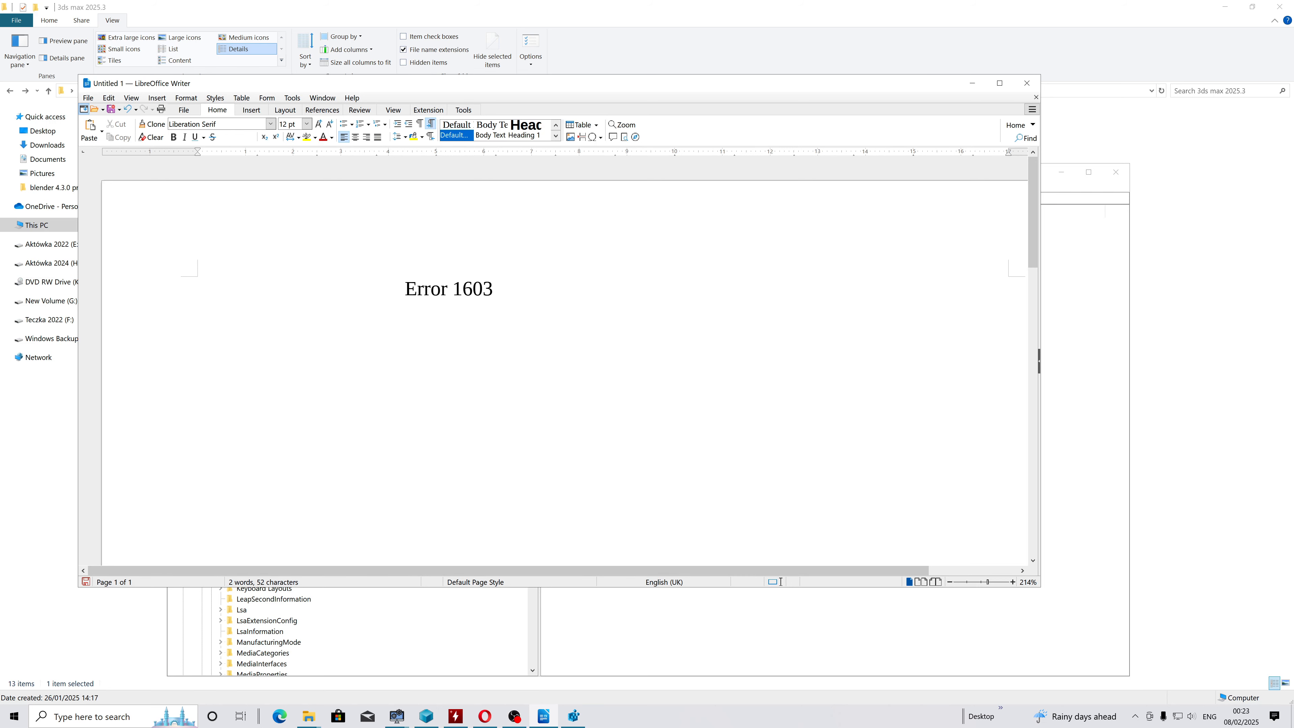
{"action": "left_click", "coordinate": [972, 83]}
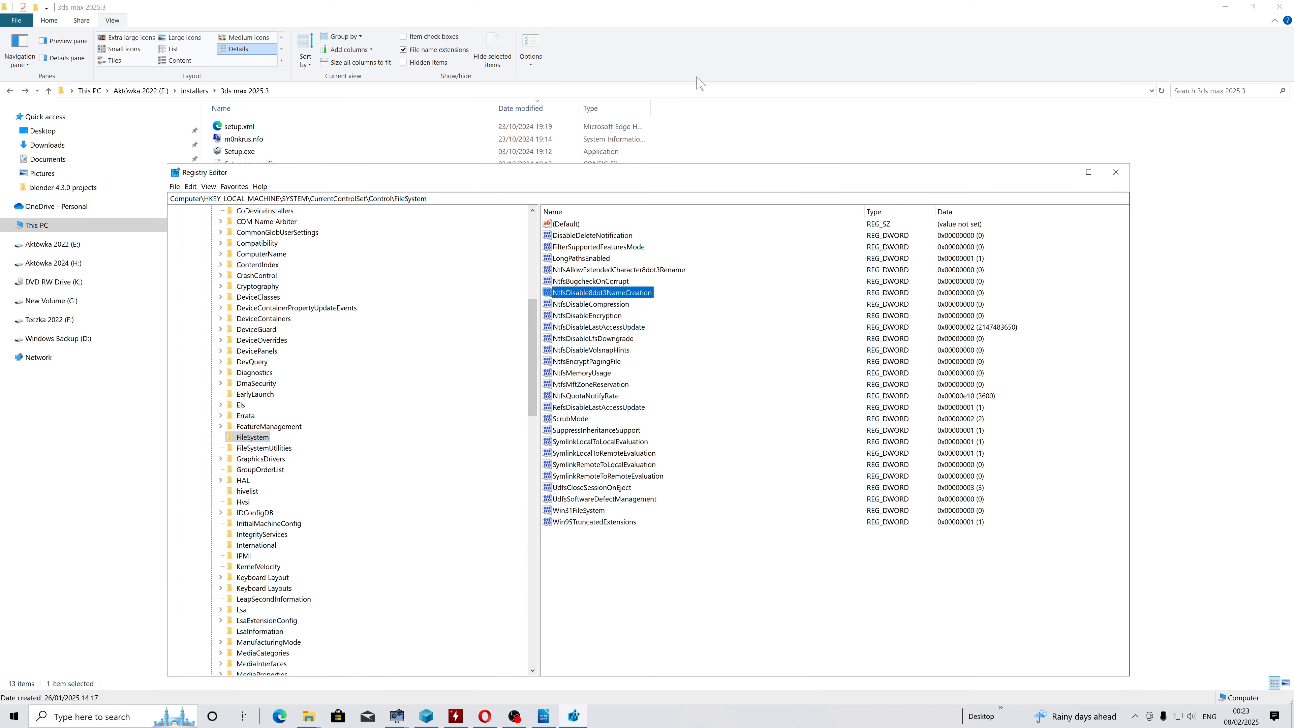
{"action": "left_click", "coordinate": [515, 716]}
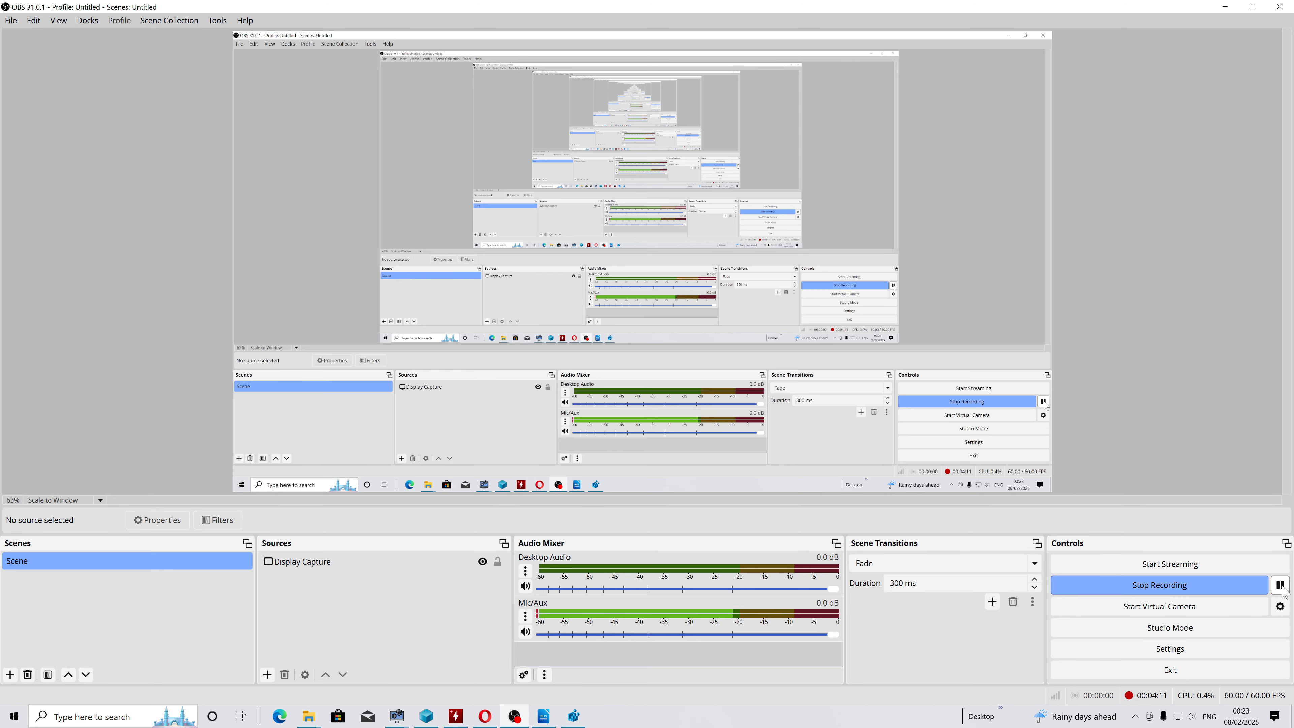
{"action": "left_click", "coordinate": [1225, 7]}
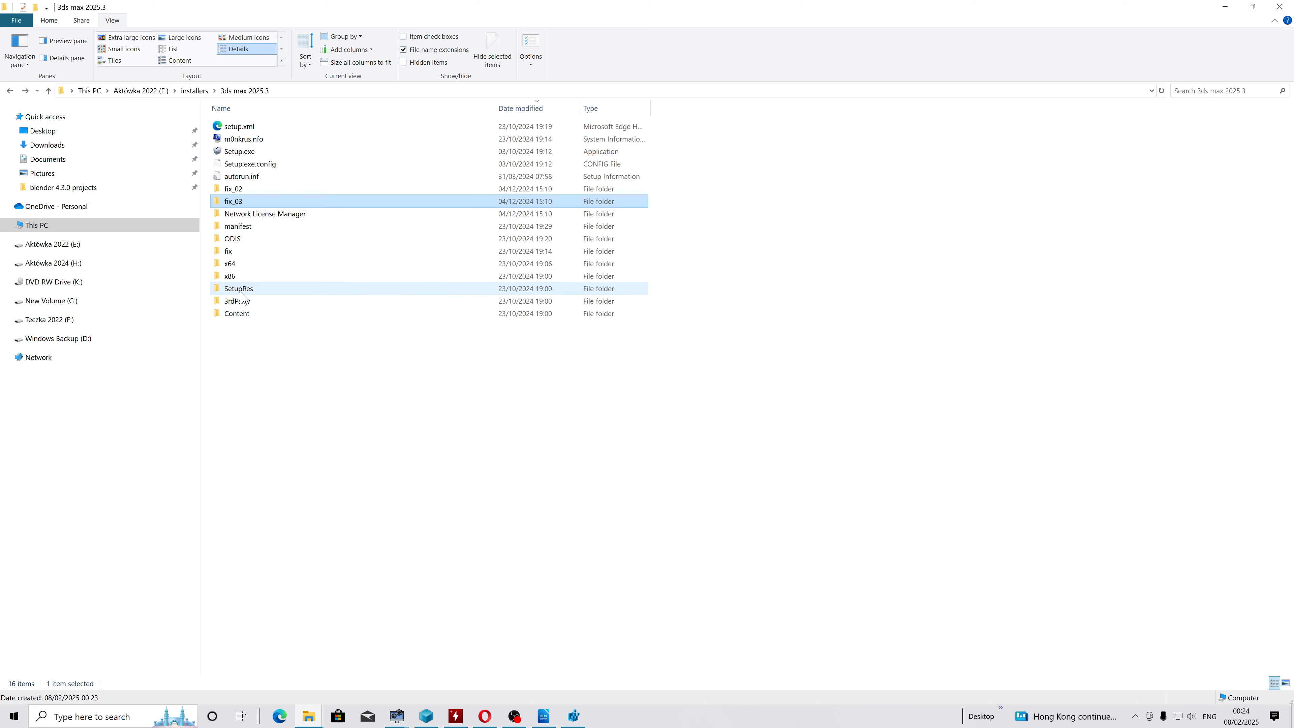
Try to install the Visual C++ 2015-2022 Redistributable (x86) using vcredist_x86.exe in 3rdParty\x86\VCRedist\2022, accepting the licence terms, and close the setup.
{"action": "double_click", "coordinate": [252, 303]}
{"action": "double_click", "coordinate": [229, 139]}
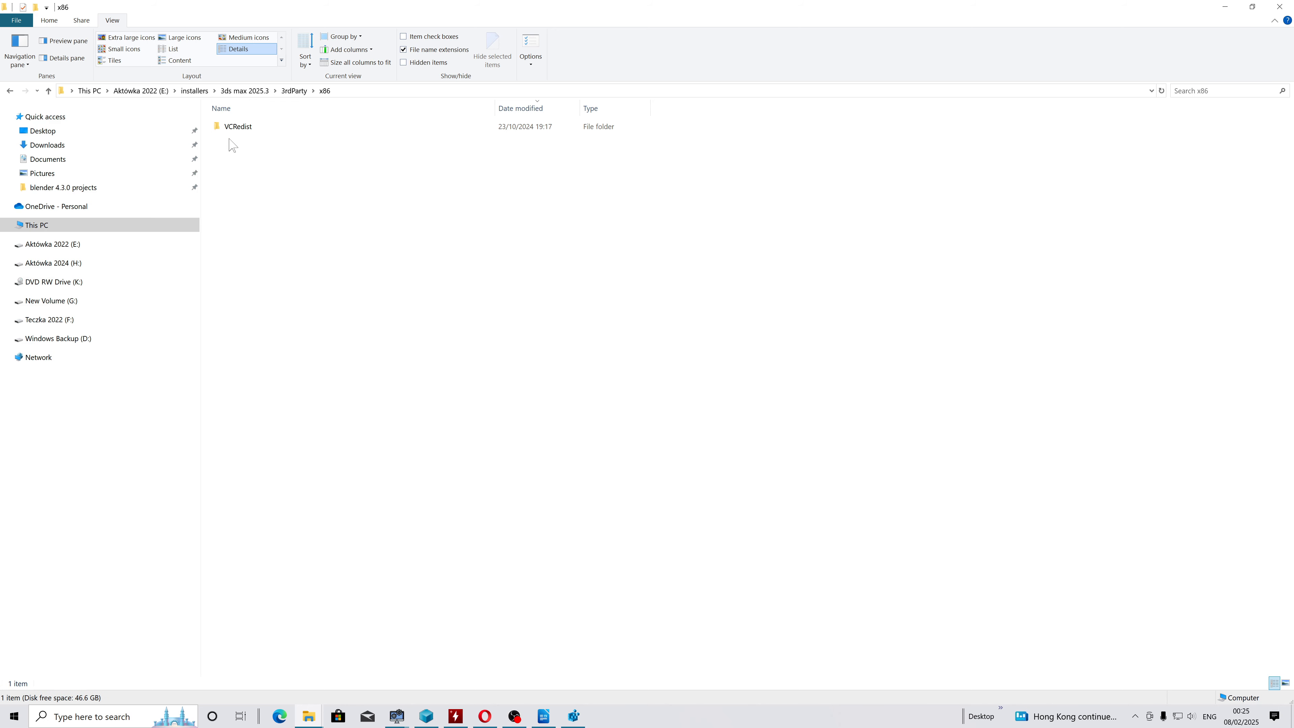
{"action": "double_click", "coordinate": [239, 128]}
{"action": "double_click", "coordinate": [235, 127]}
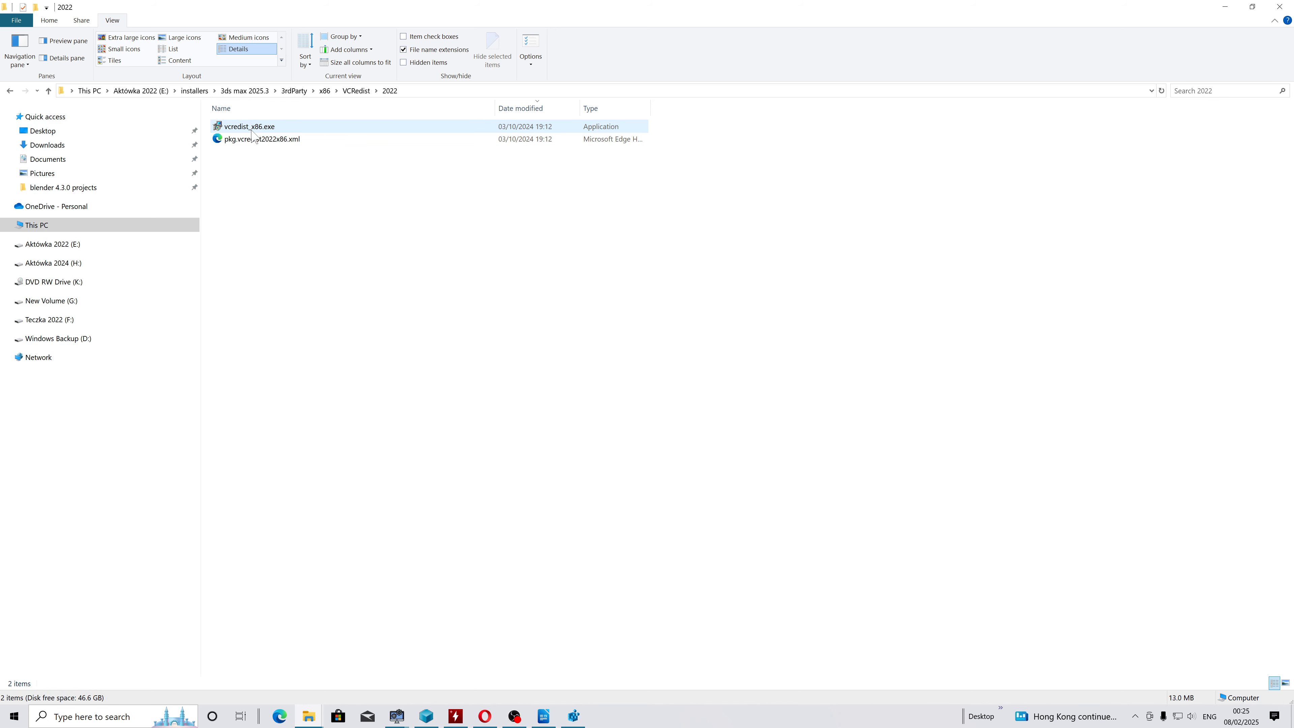
{"action": "double_click", "coordinate": [240, 126]}
{"action": "left_click", "coordinate": [619, 407]}
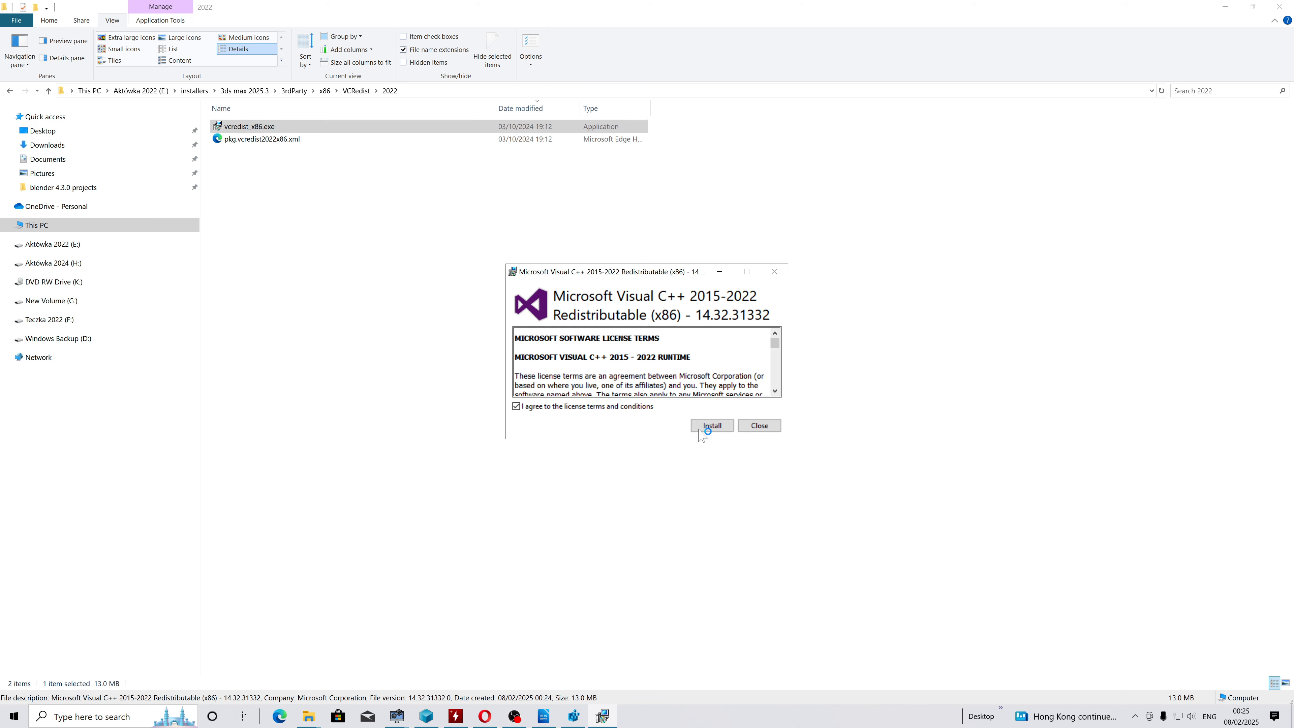
{"action": "left_click", "coordinate": [701, 427]}
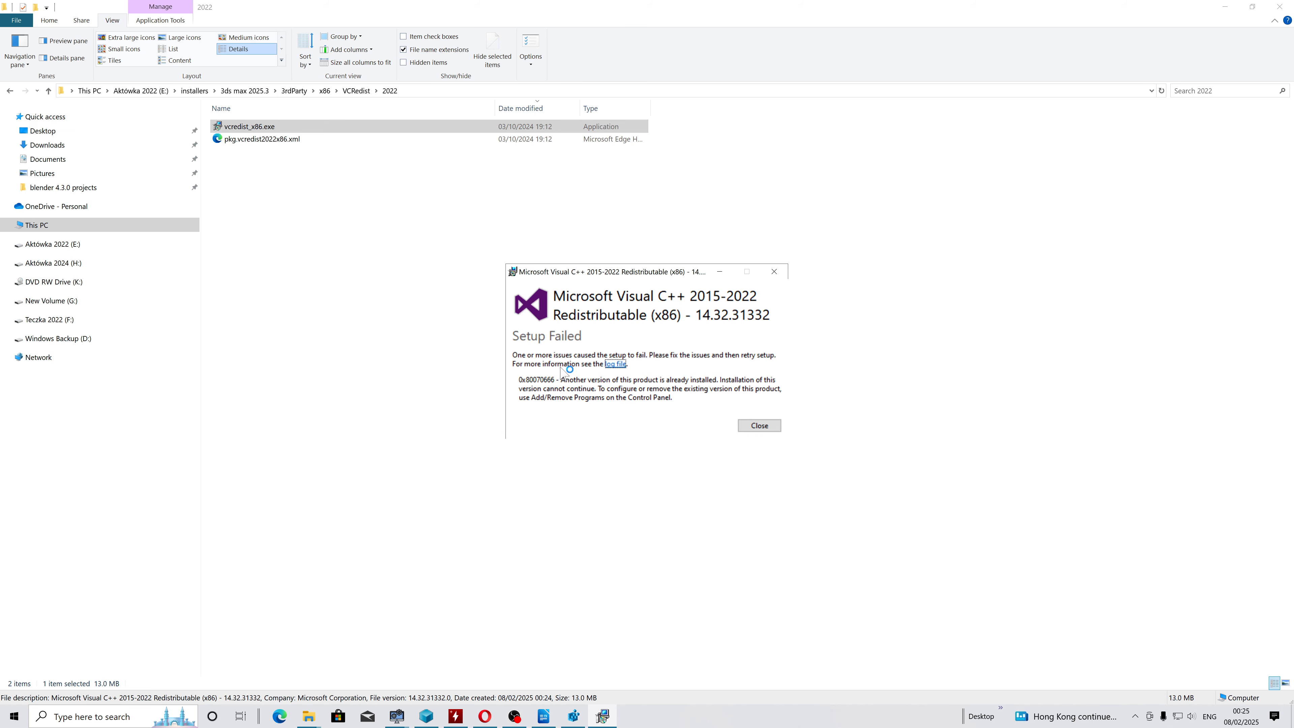
{"action": "left_click", "coordinate": [761, 425]}
Return to the 3rdParty folder and open its x64\VCRedist\2022 subfolder.
{"action": "left_click", "coordinate": [10, 91]}
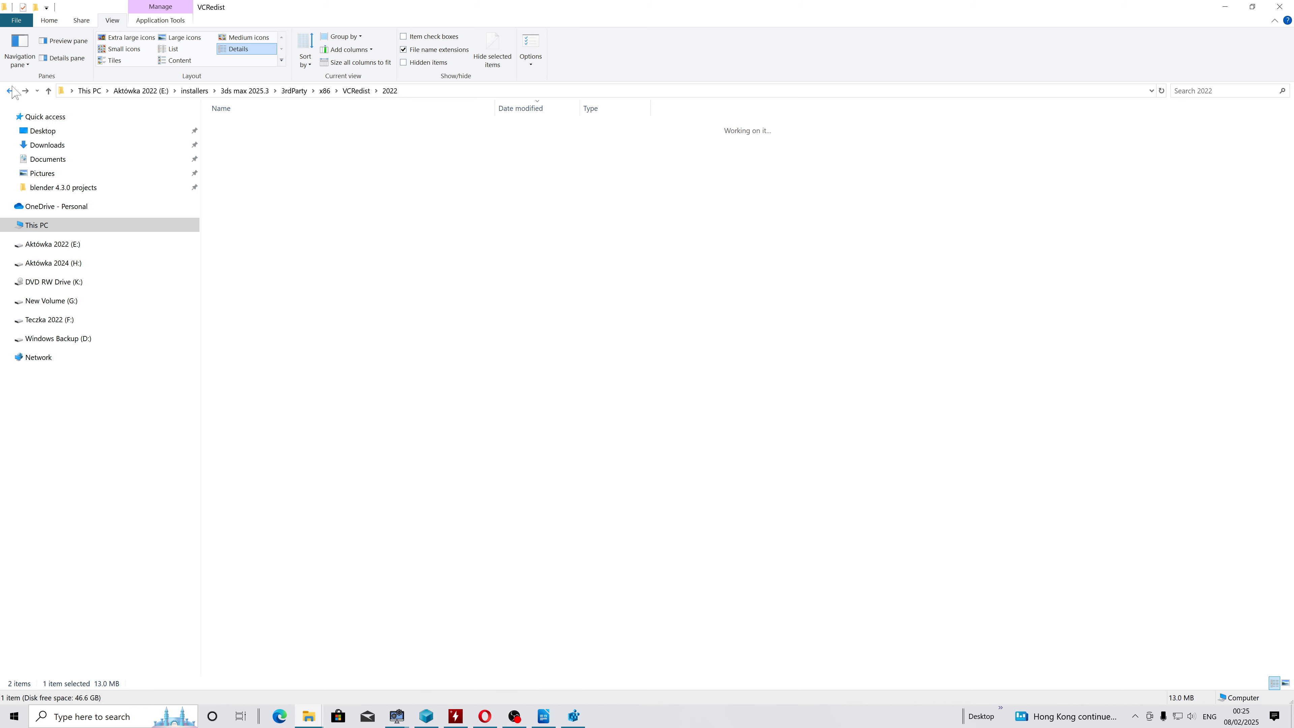
{"action": "left_click", "coordinate": [10, 90]}
{"action": "left_click", "coordinate": [11, 92]}
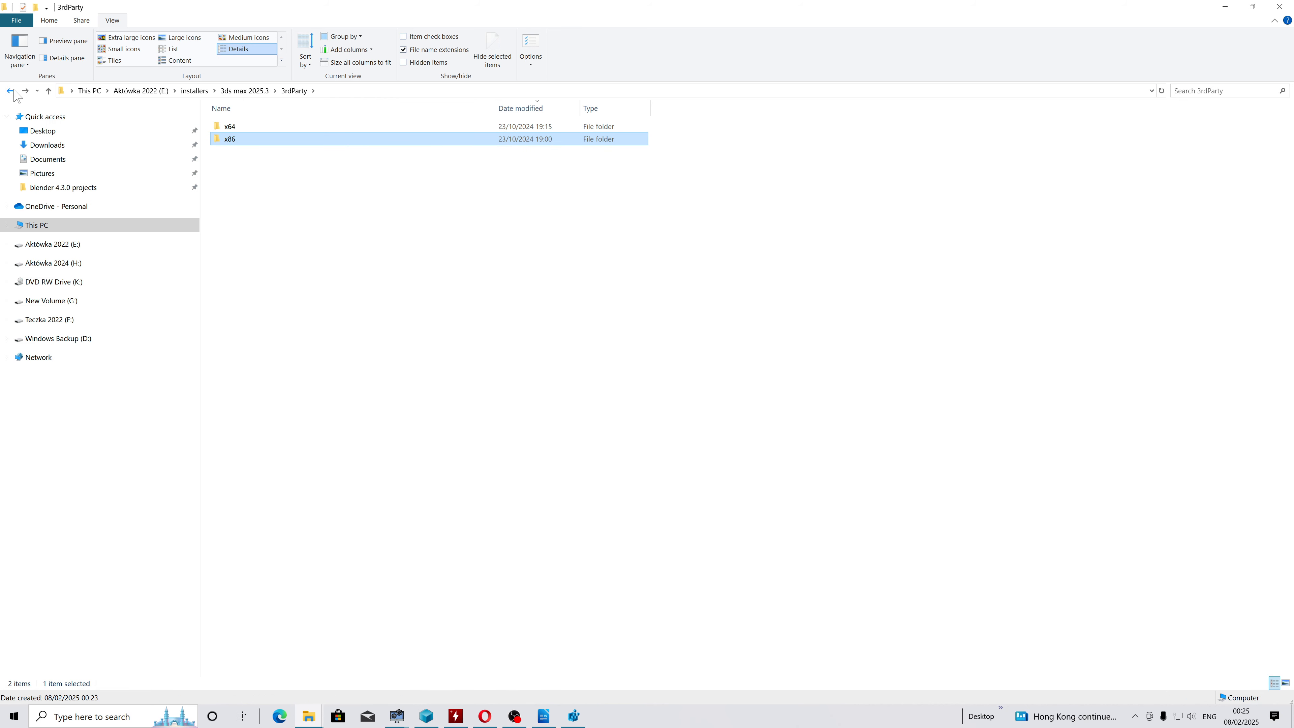
{"action": "double_click", "coordinate": [240, 126]}
{"action": "double_click", "coordinate": [239, 127]}
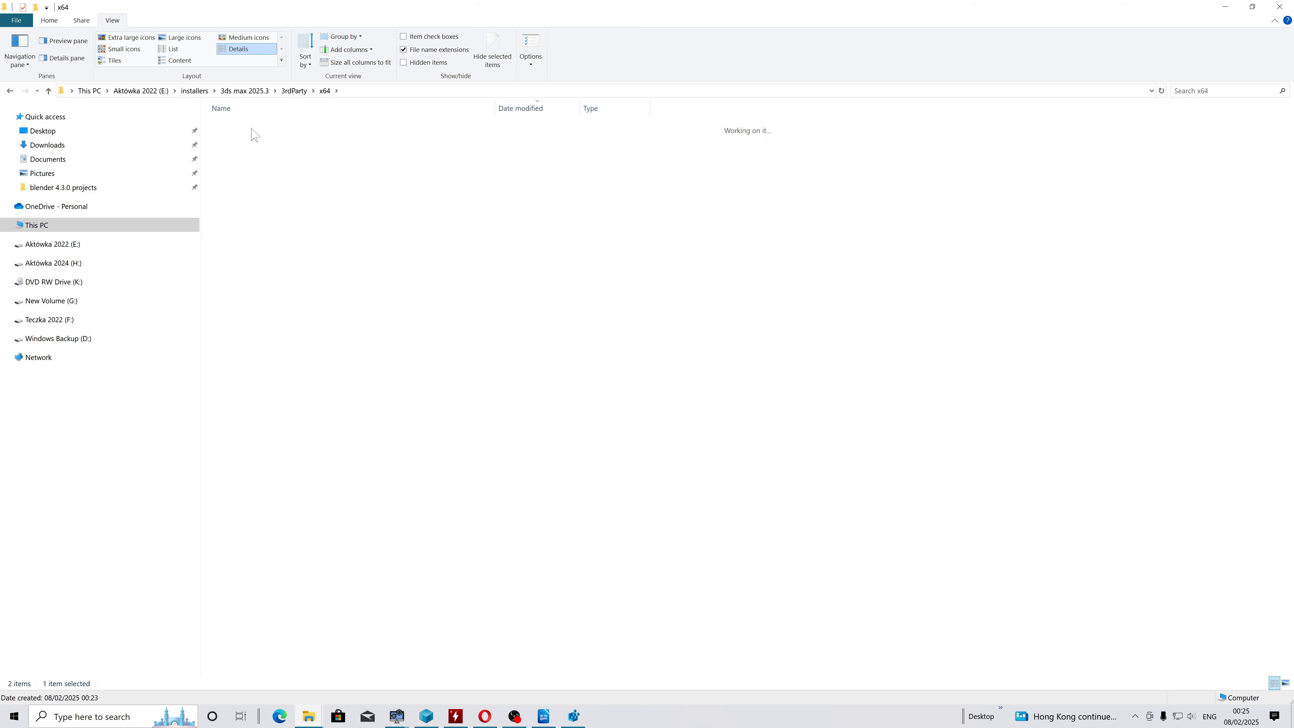
{"action": "double_click", "coordinate": [238, 127]}
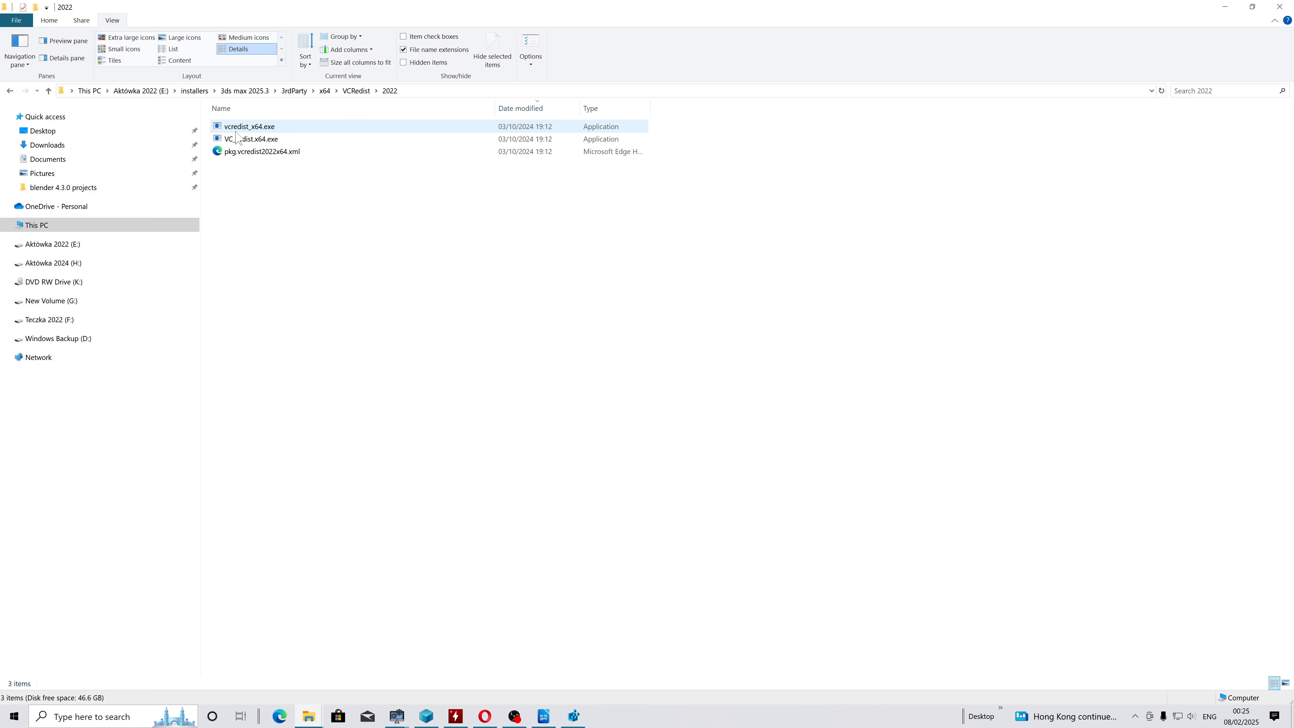
Try to install the Visual C++ 2015-2022 Redistributable (x64) using VC_redist.x64.exe, accepting the licence terms, and close the setup.
{"action": "double_click", "coordinate": [260, 141]}
{"action": "left_click", "coordinate": [659, 408]}
{"action": "left_click", "coordinate": [718, 426]}
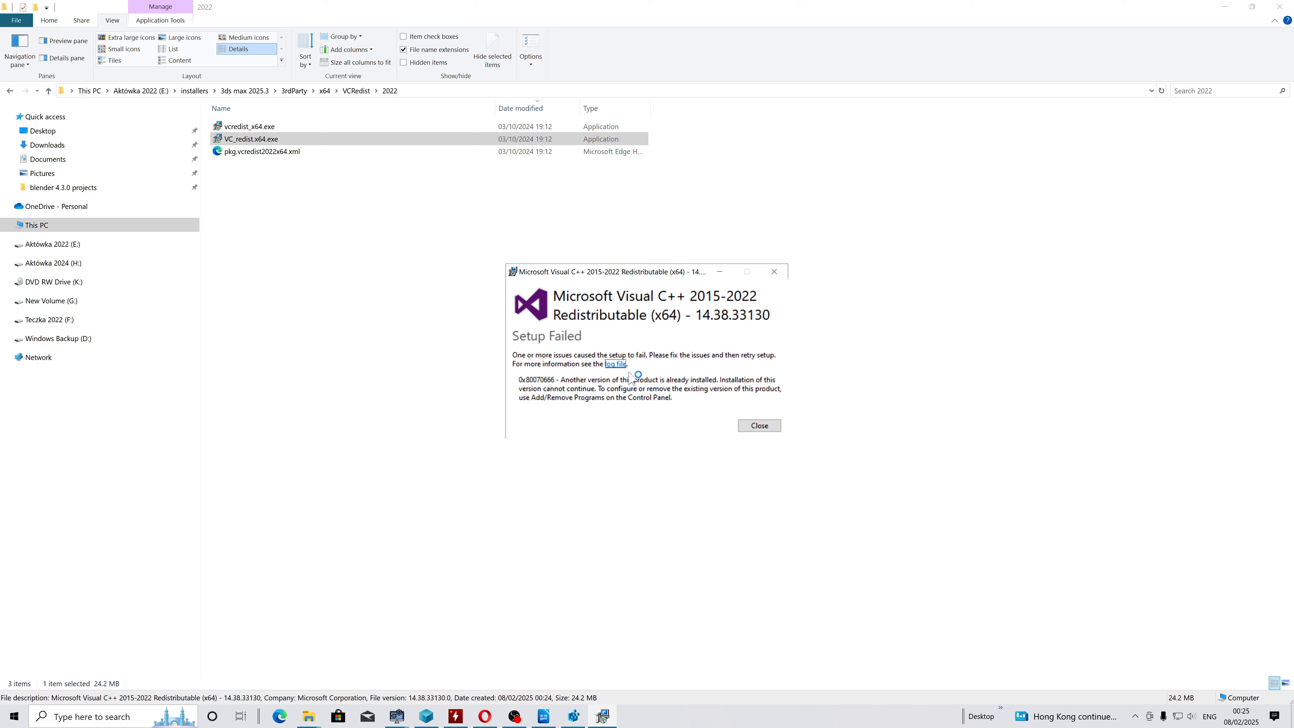
{"action": "left_click", "coordinate": [759, 425]}
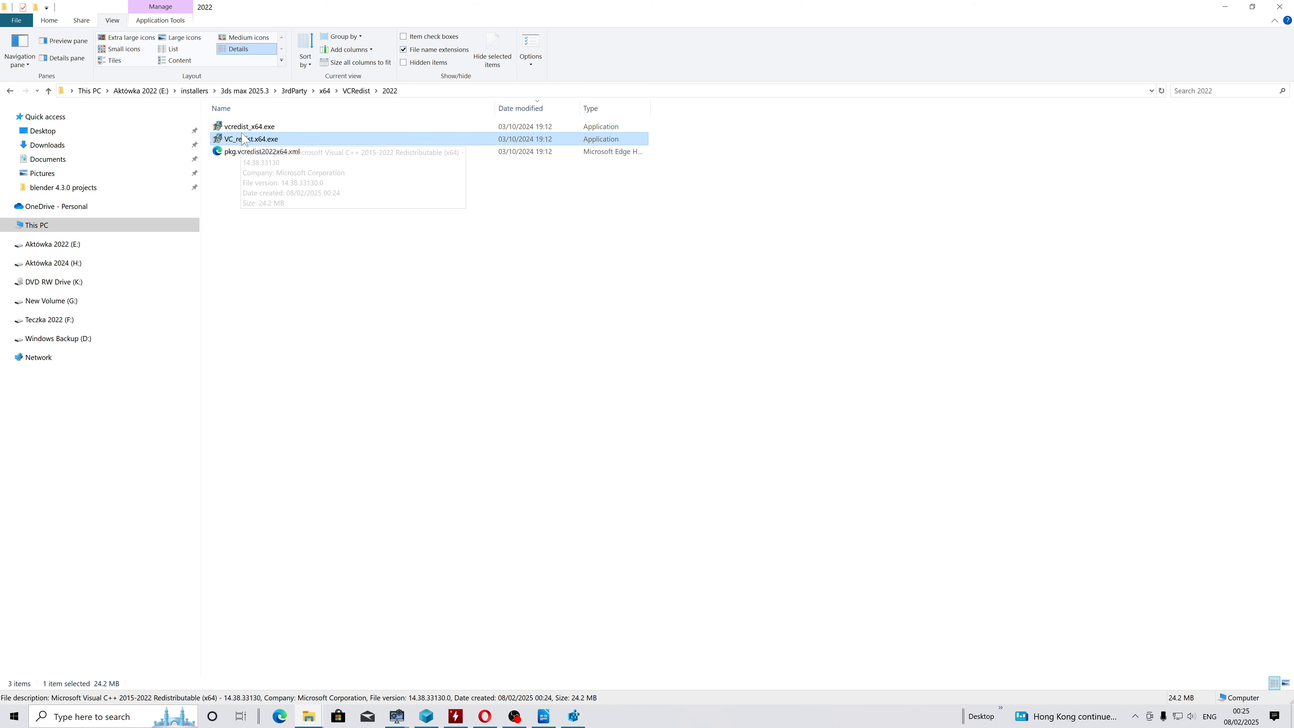
Try to install the Visual C++ 2015-2022 Redistributable (x64) using vcredist_x64.exe, accepting the licence terms, and close the setup.
{"action": "left_click", "coordinate": [264, 130]}
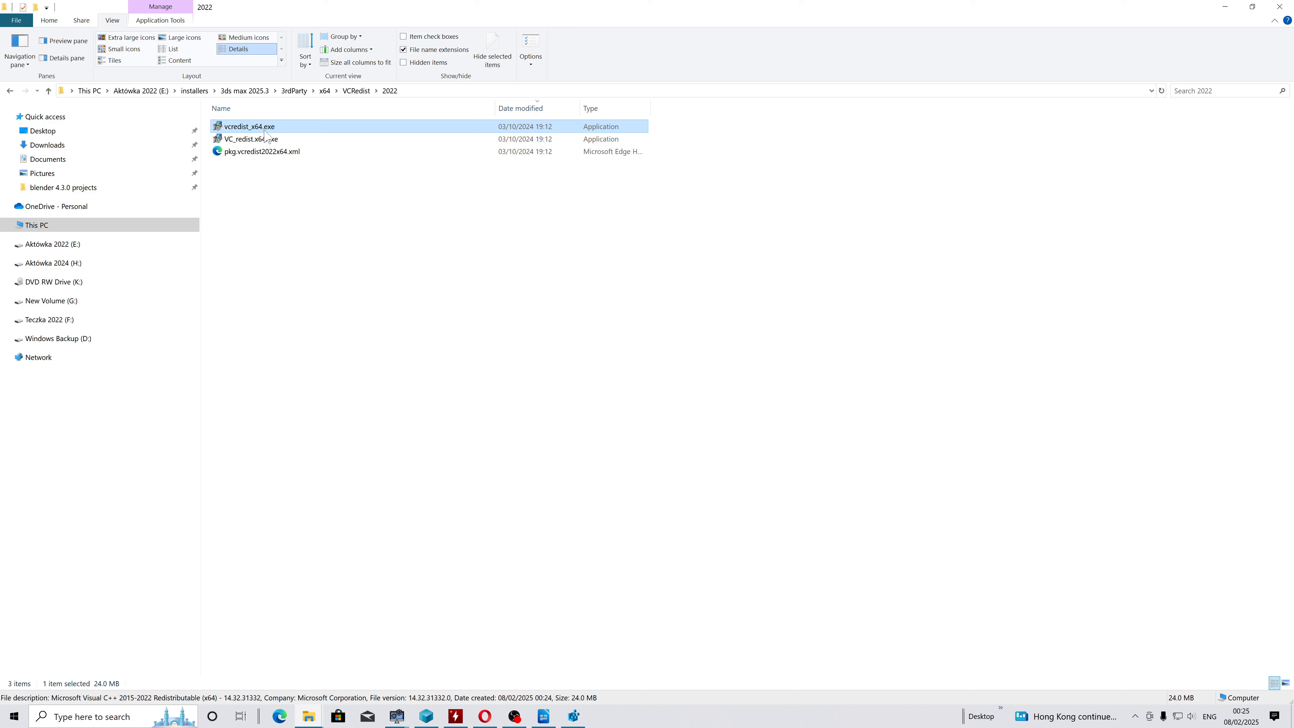
{"action": "double_click", "coordinate": [265, 130]}
{"action": "left_click", "coordinate": [615, 404]}
{"action": "left_click", "coordinate": [715, 426]}
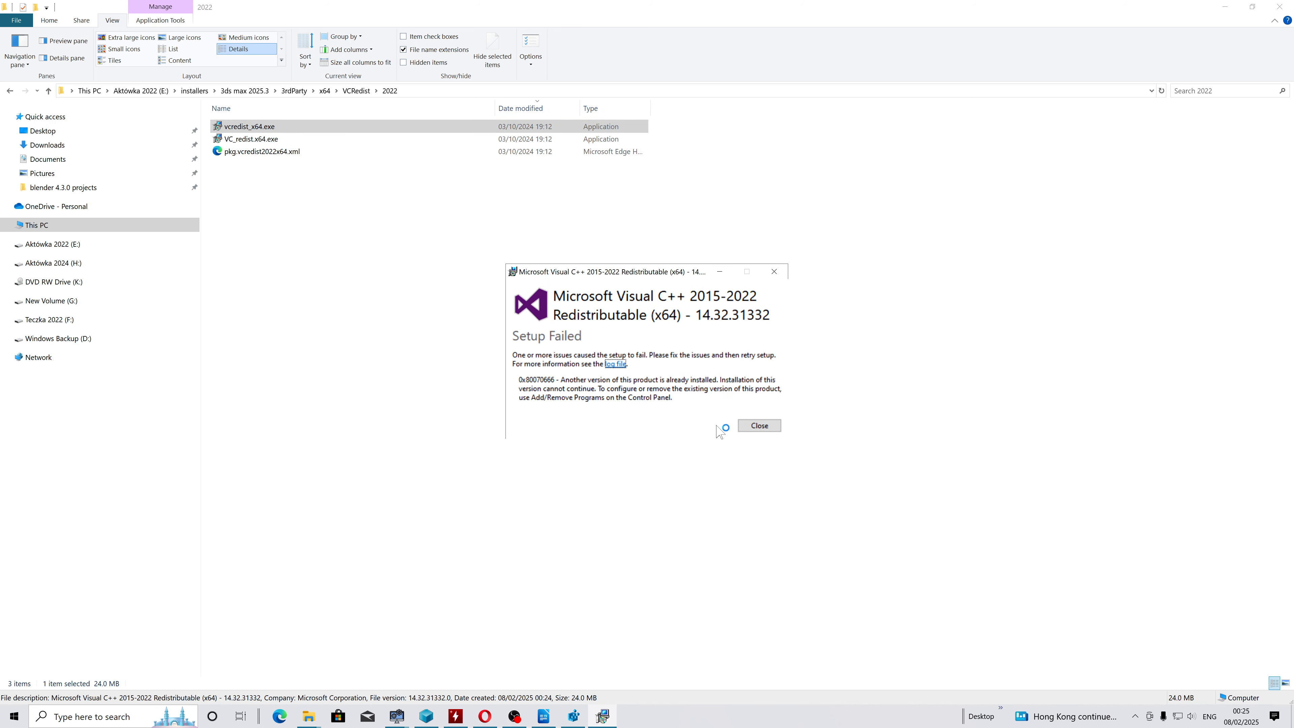
{"action": "left_click", "coordinate": [759, 426]}
Return to the 3ds max 2025.3 installer folder, check the contents of its x64 subfolder and come back.
{"action": "left_click", "coordinate": [11, 90]}
{"action": "left_click", "coordinate": [11, 90]}
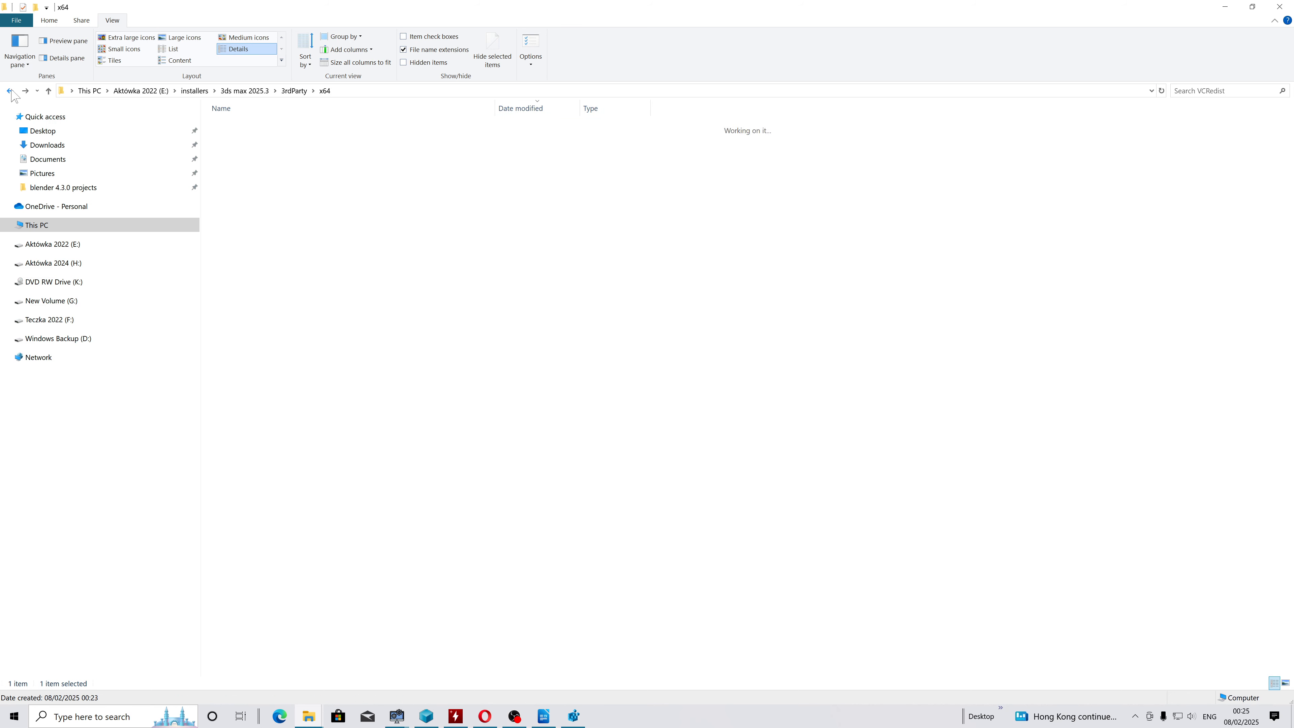
{"action": "left_click", "coordinate": [11, 91]}
{"action": "left_click", "coordinate": [11, 91]}
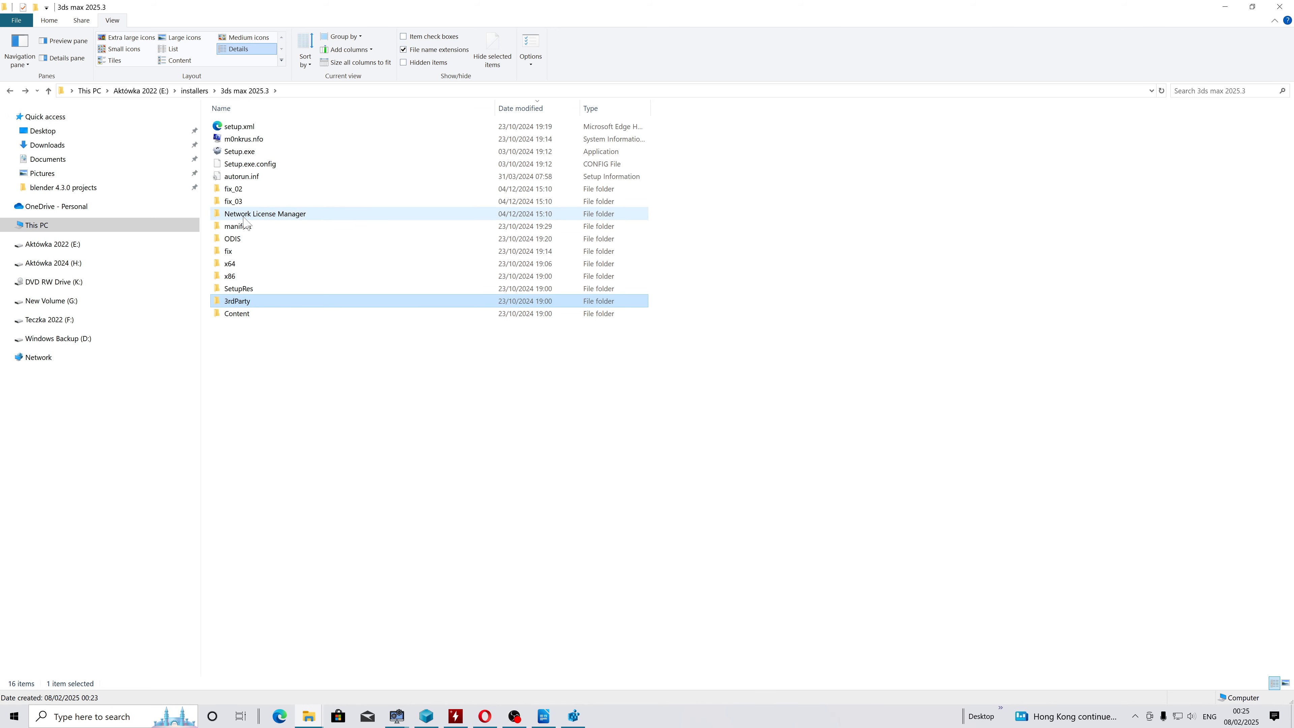
{"action": "mouse_move", "coordinate": [242, 245]}
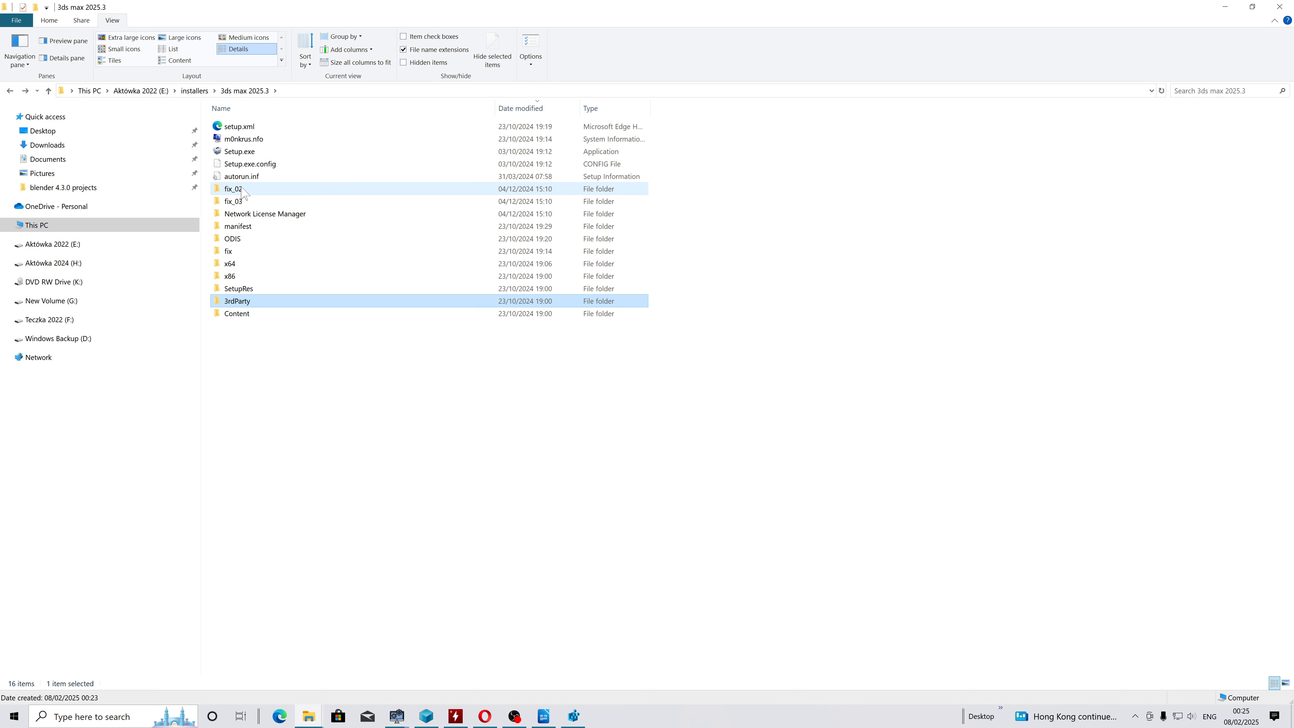
{"action": "double_click", "coordinate": [237, 264]}
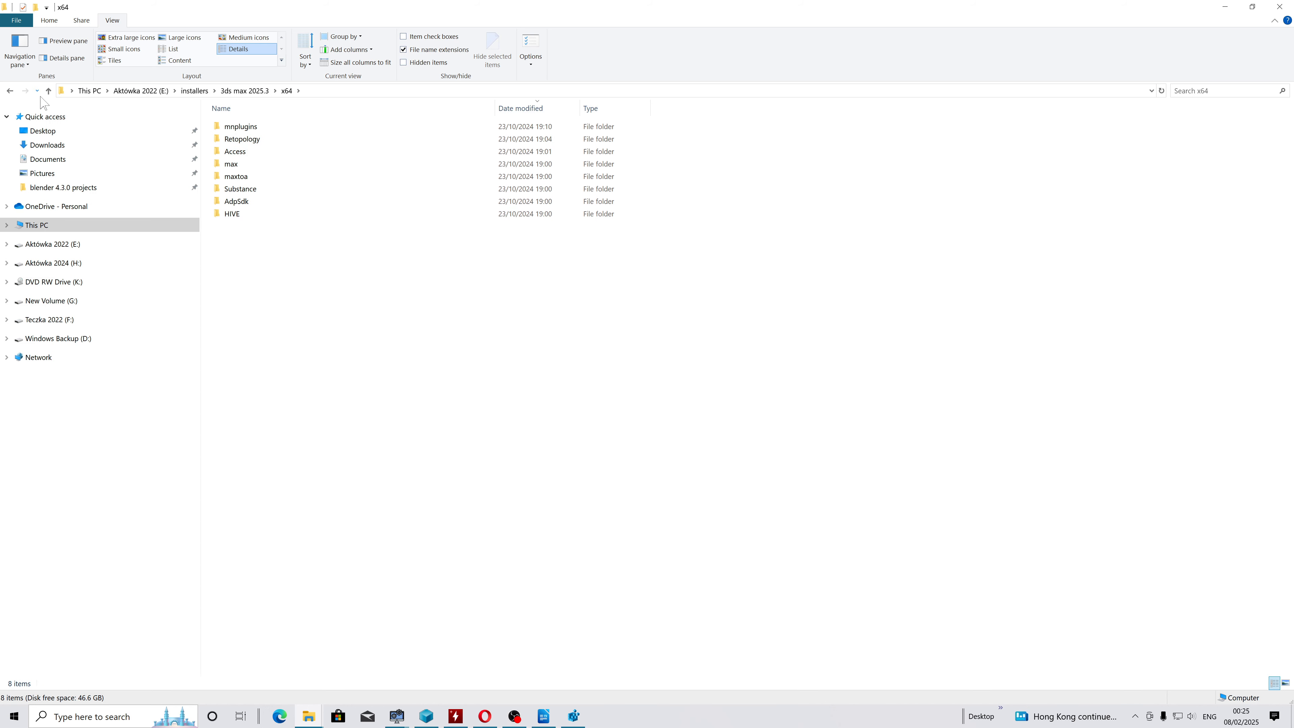
{"action": "left_click", "coordinate": [9, 90]}
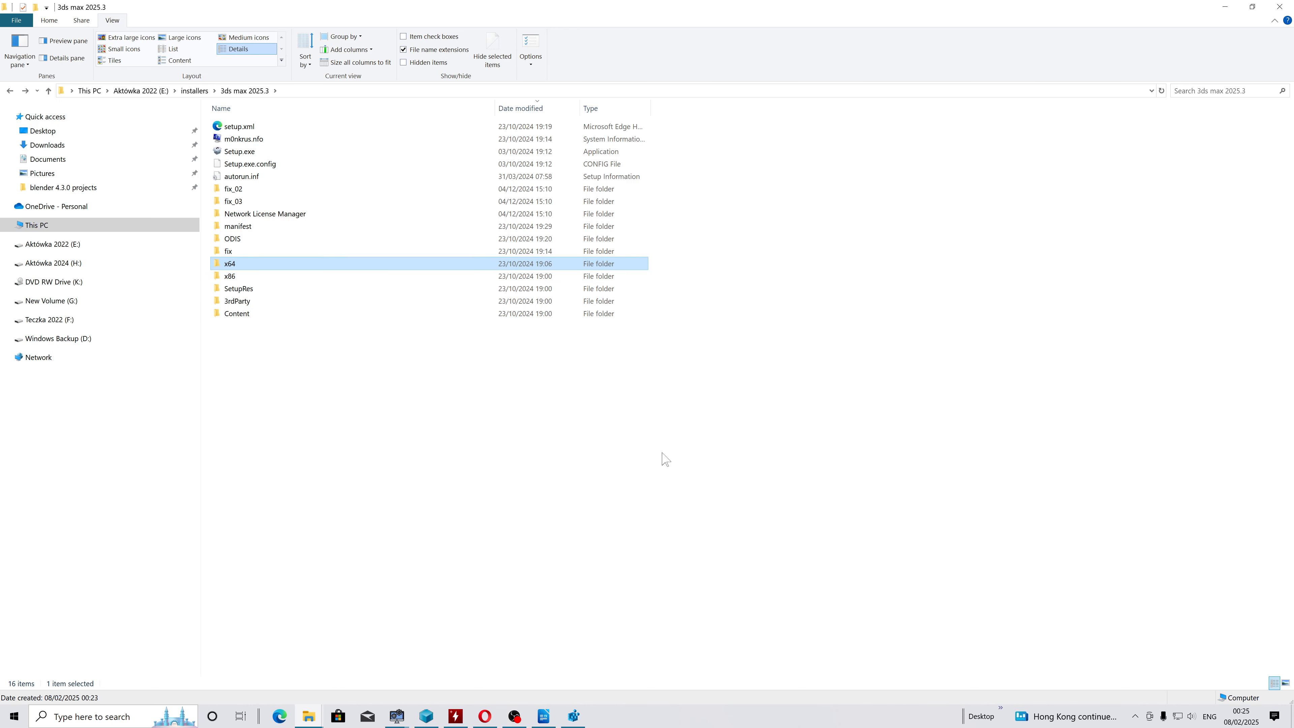
Switch to Registry Editor and inspect the value data of NtfsDisable8dot3NameCreation, cancelling its edit dialog.
{"action": "left_click", "coordinate": [573, 716]}
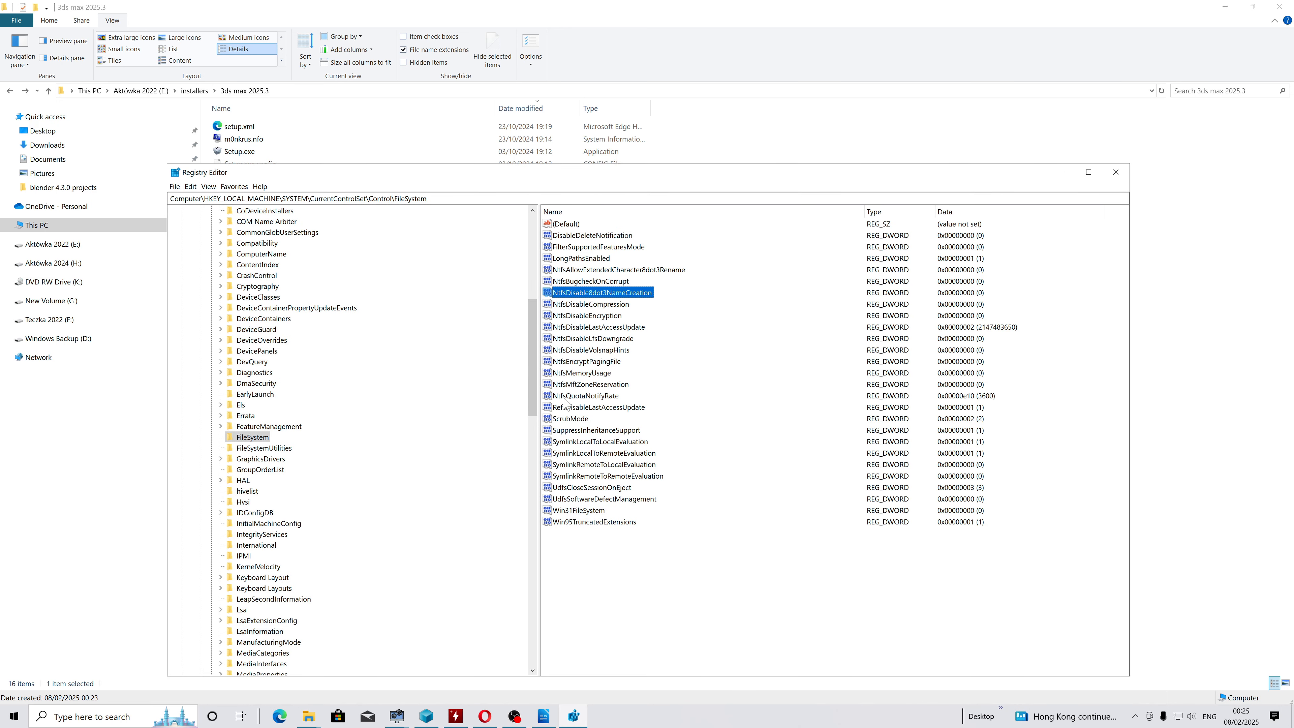
{"action": "double_click", "coordinate": [613, 295]}
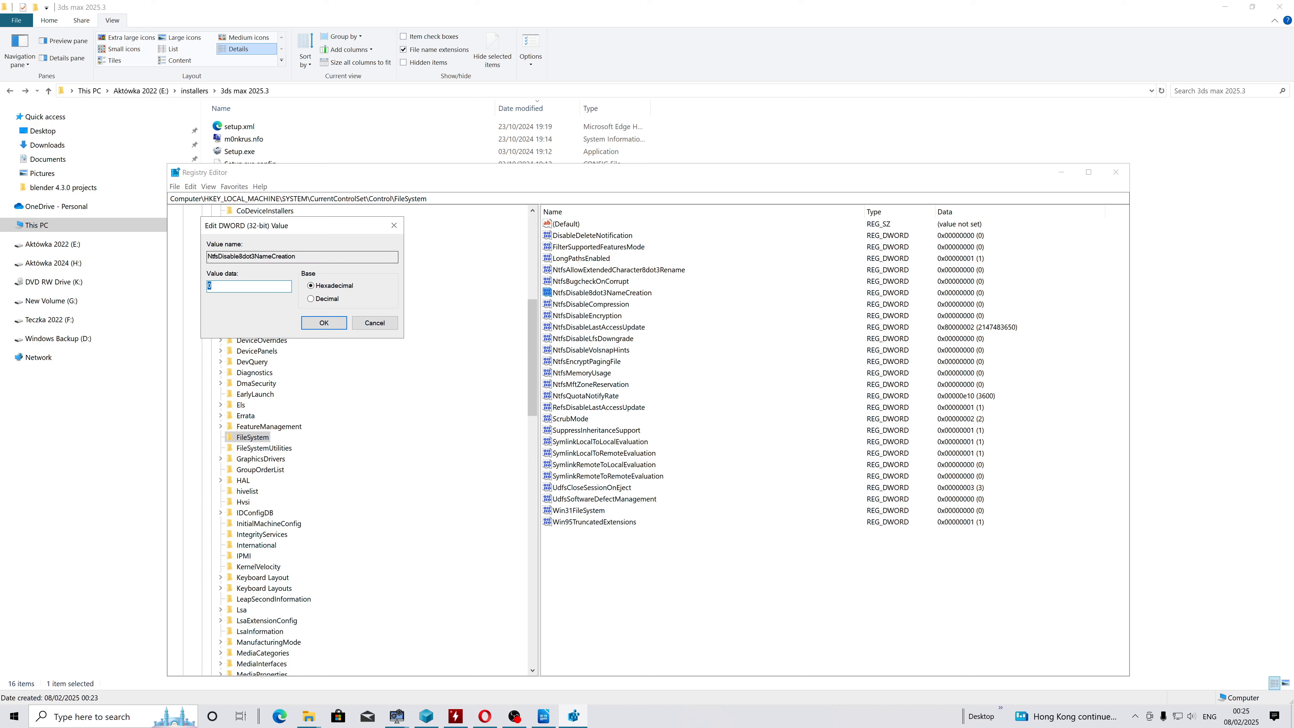
{"action": "left_click", "coordinate": [384, 323]}
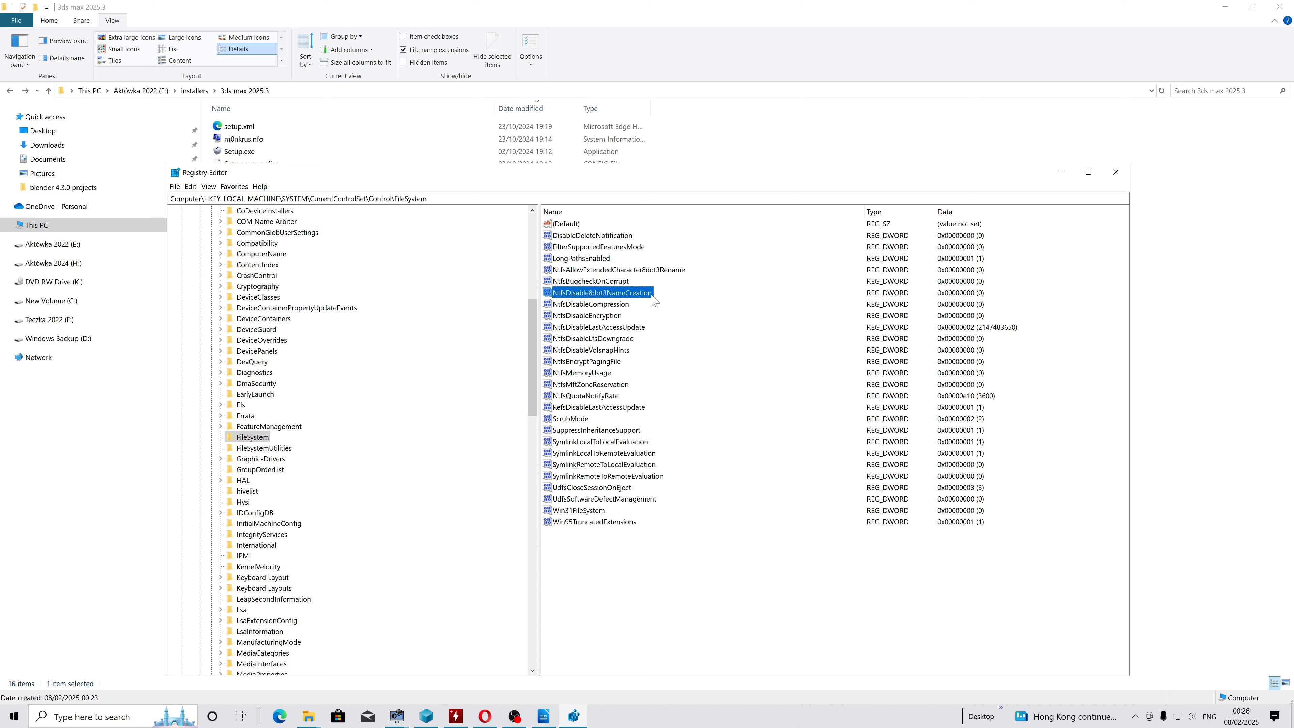
Copy the name of the NtfsDisable8dot3NameCreation registry value from its rename field.
{"action": "right_click", "coordinate": [654, 301]}
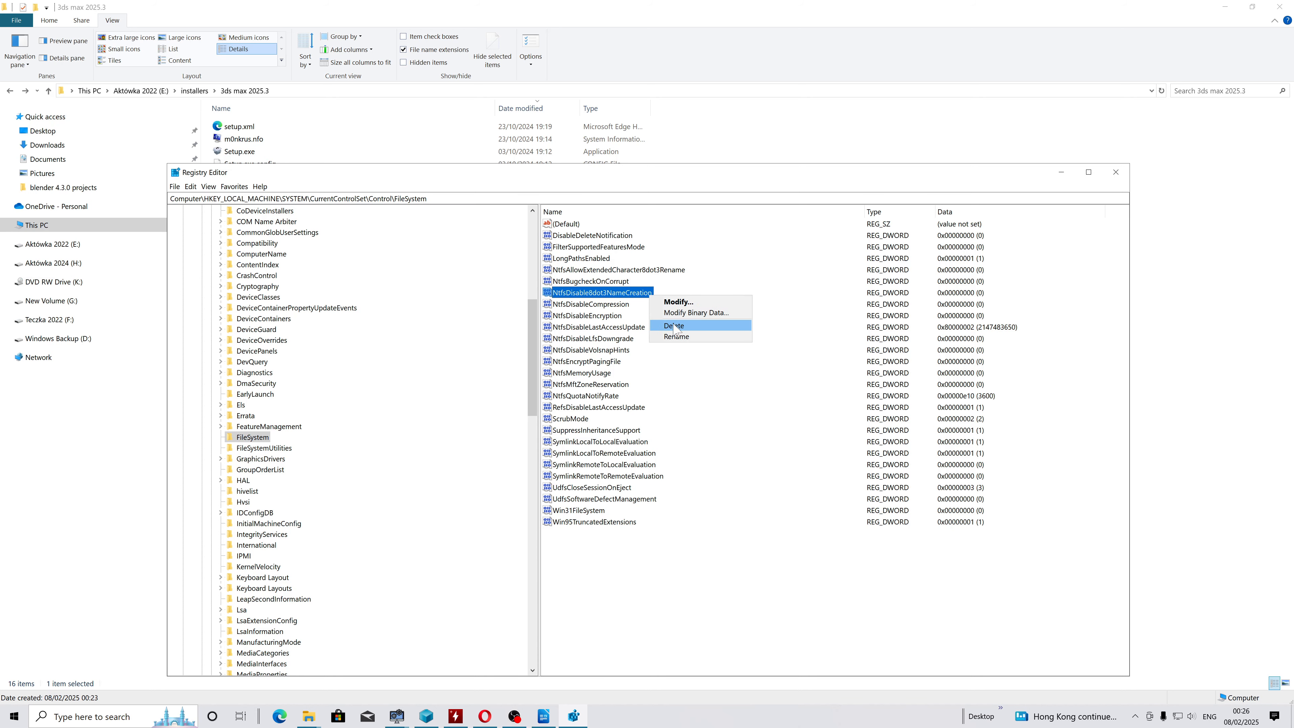
{"action": "left_click", "coordinate": [672, 336]}
{"action": "right_click", "coordinate": [625, 292]}
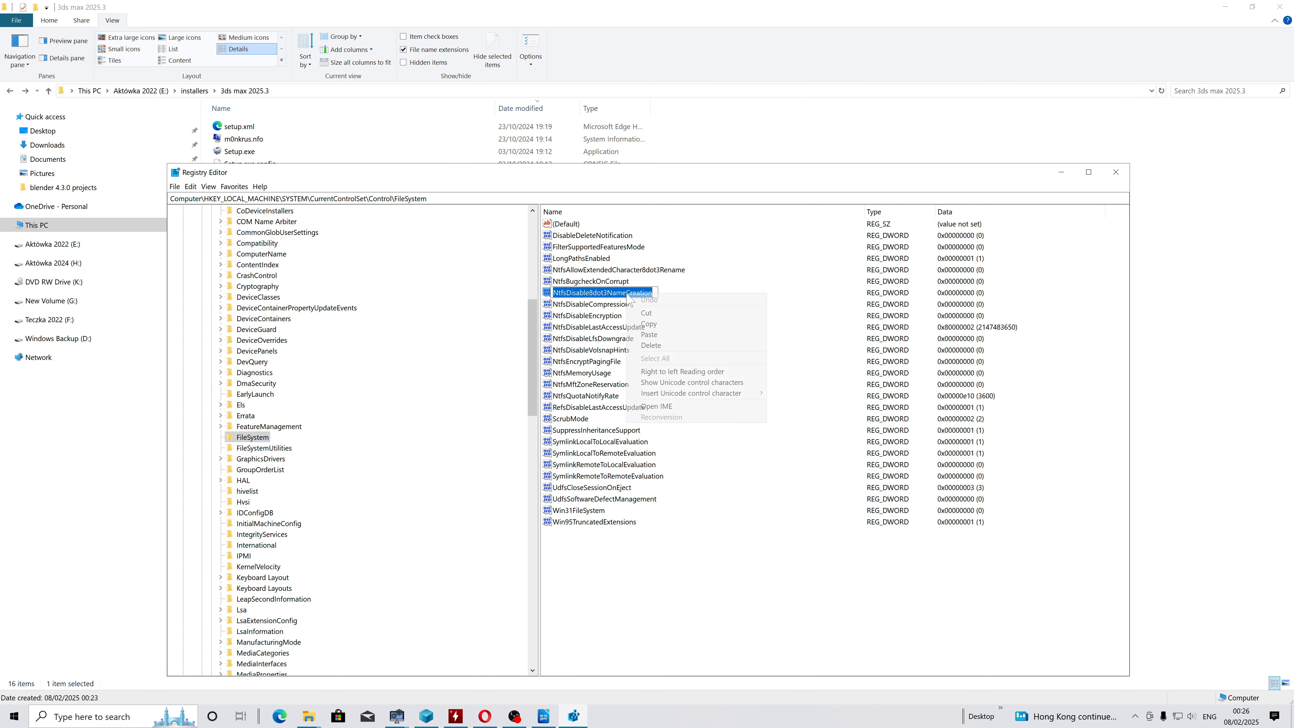
{"action": "left_click", "coordinate": [655, 323]}
Switch to the Opera browser and search the web in a new tab for the copied name NtfsDisable8dot3NameCreation.
{"action": "left_click", "coordinate": [481, 718]}
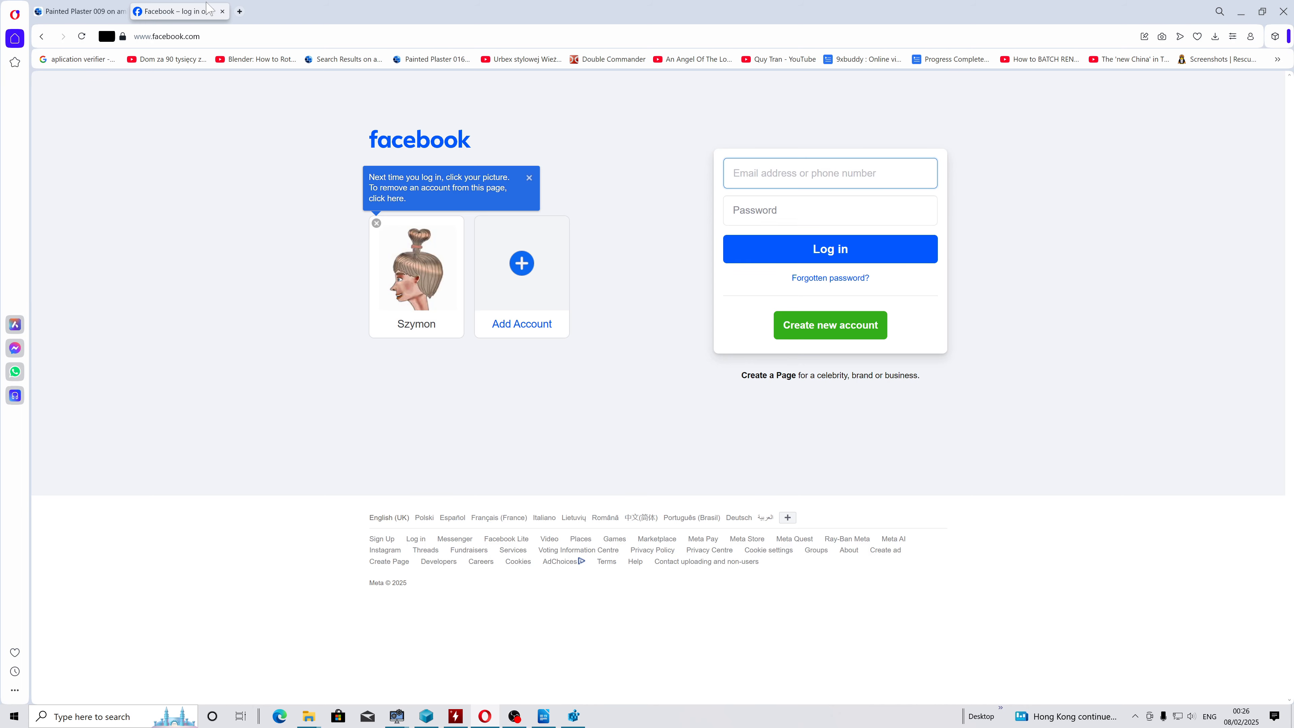
{"action": "left_click", "coordinate": [240, 11]}
{"action": "right_click", "coordinate": [544, 130]}
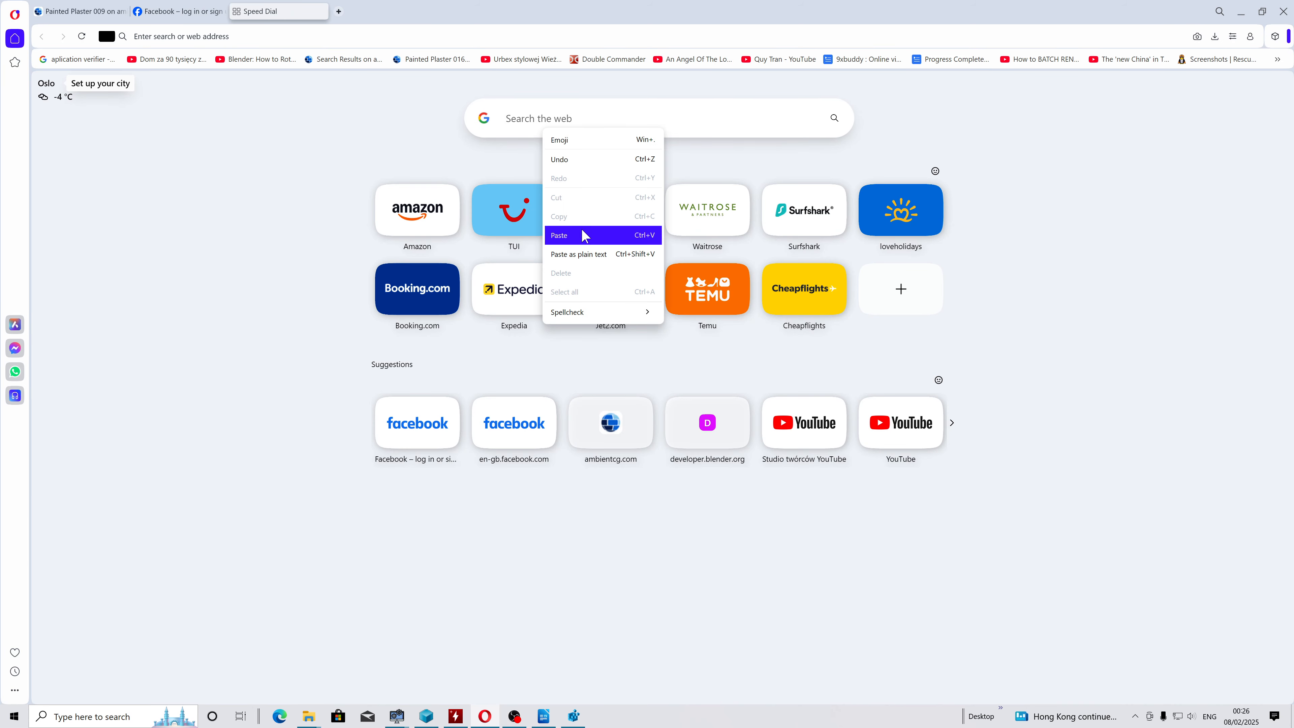
{"action": "left_click", "coordinate": [582, 235]}
{"action": "key", "text": "Return"}
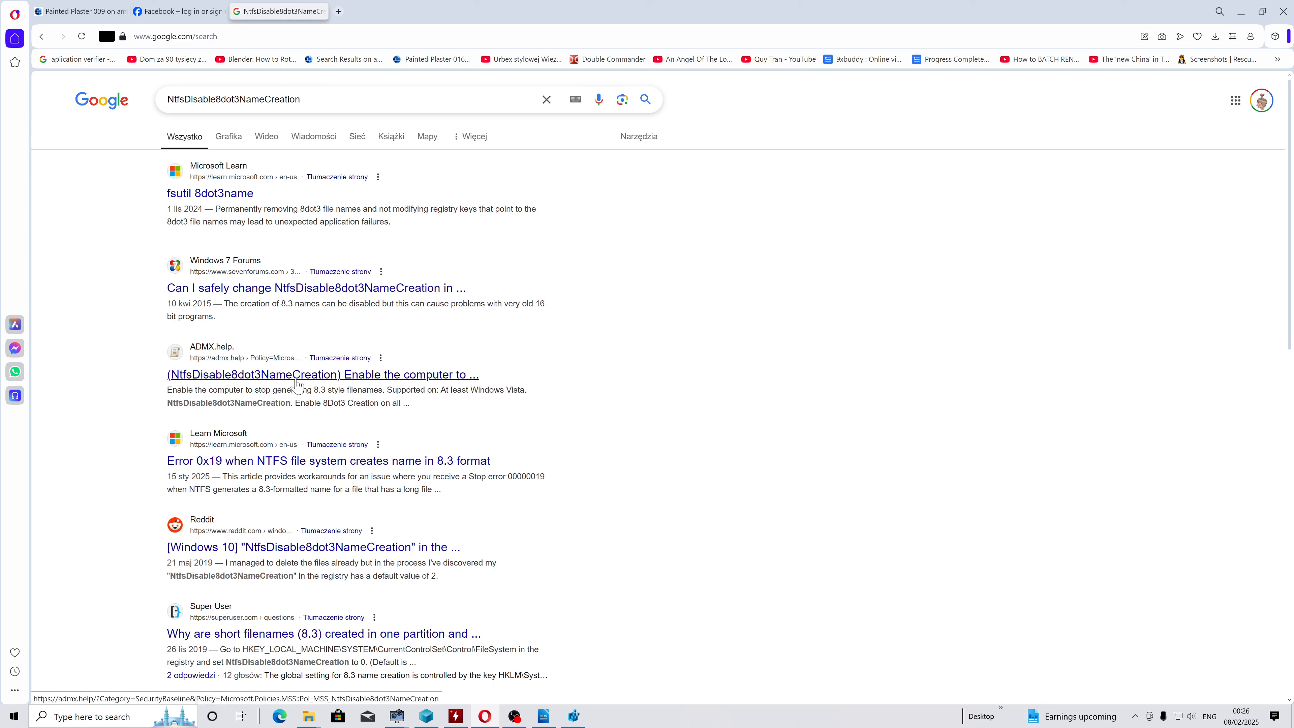
Read the ADMX.help page on NtfsDisable8dot3NameCreation for the meaning of its value options and look over the other search results.
{"action": "left_click", "coordinate": [417, 375]}
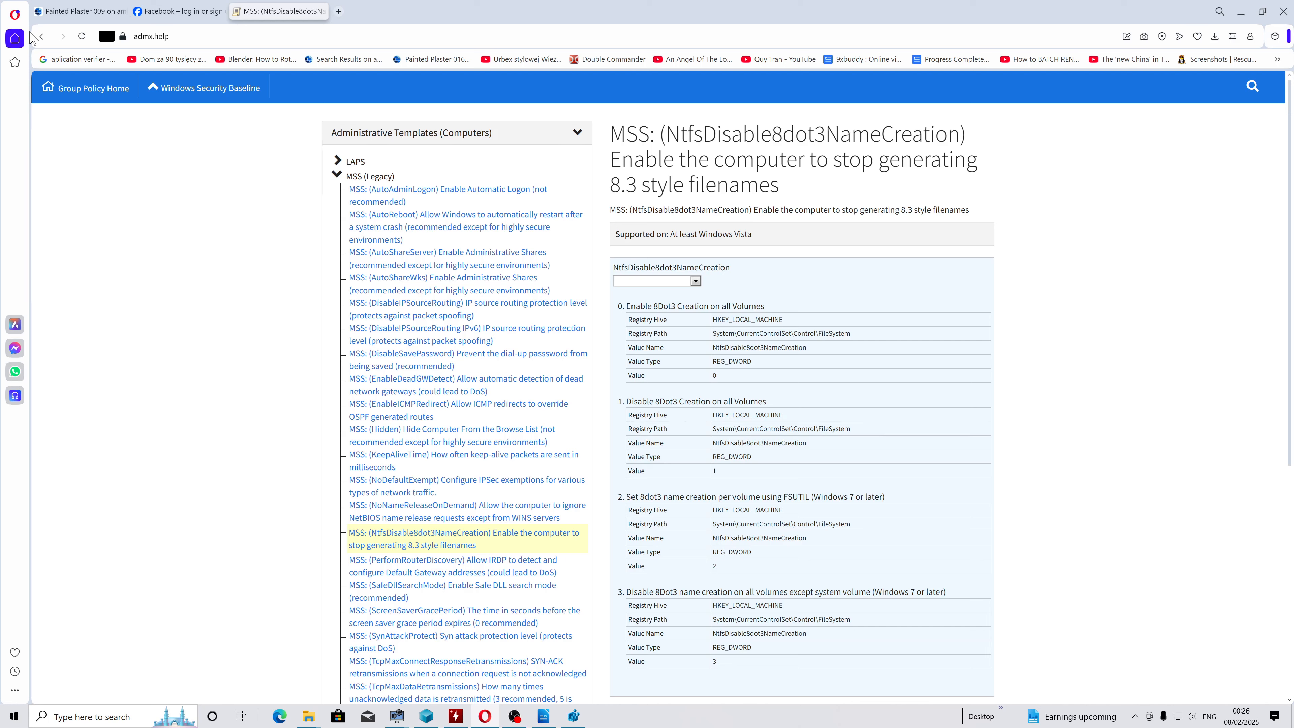
{"action": "left_click", "coordinate": [42, 36]}
{"action": "scroll", "coordinate": [316, 428], "scroll_direction": "down", "scroll_amount": 2}
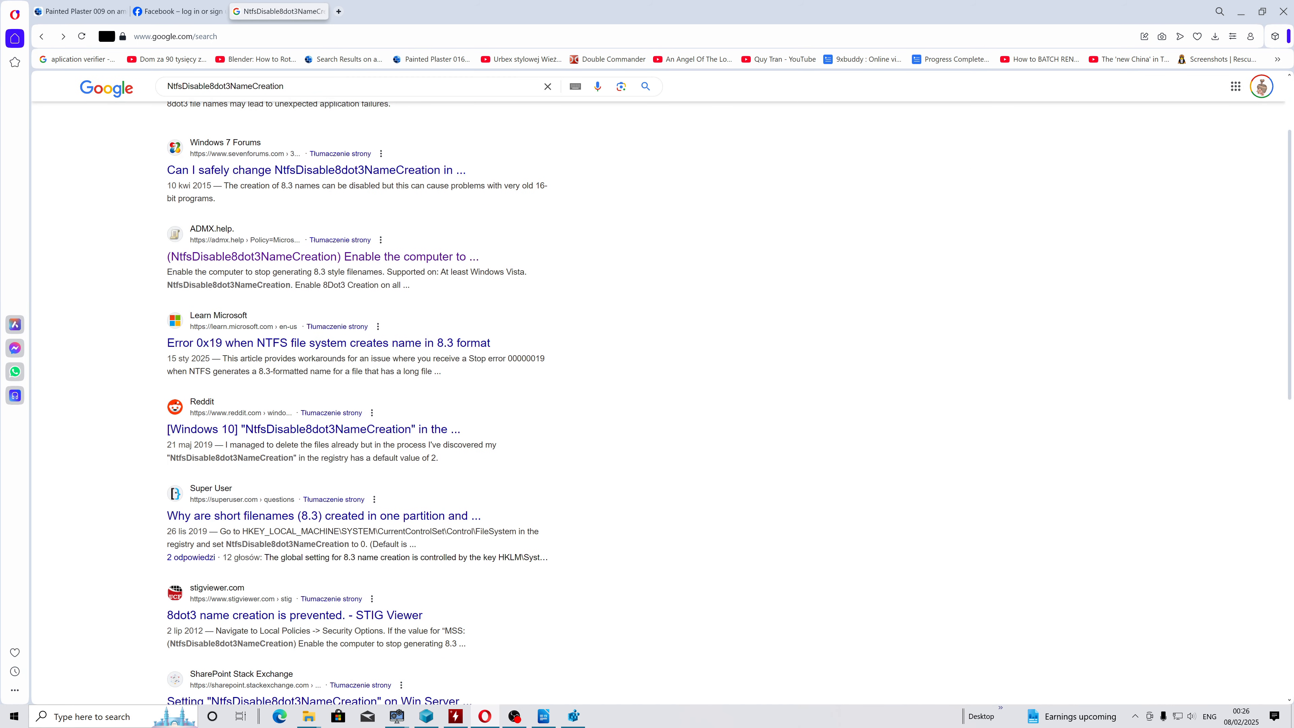
{"action": "scroll", "coordinate": [361, 471], "scroll_direction": "up", "scroll_amount": 3}
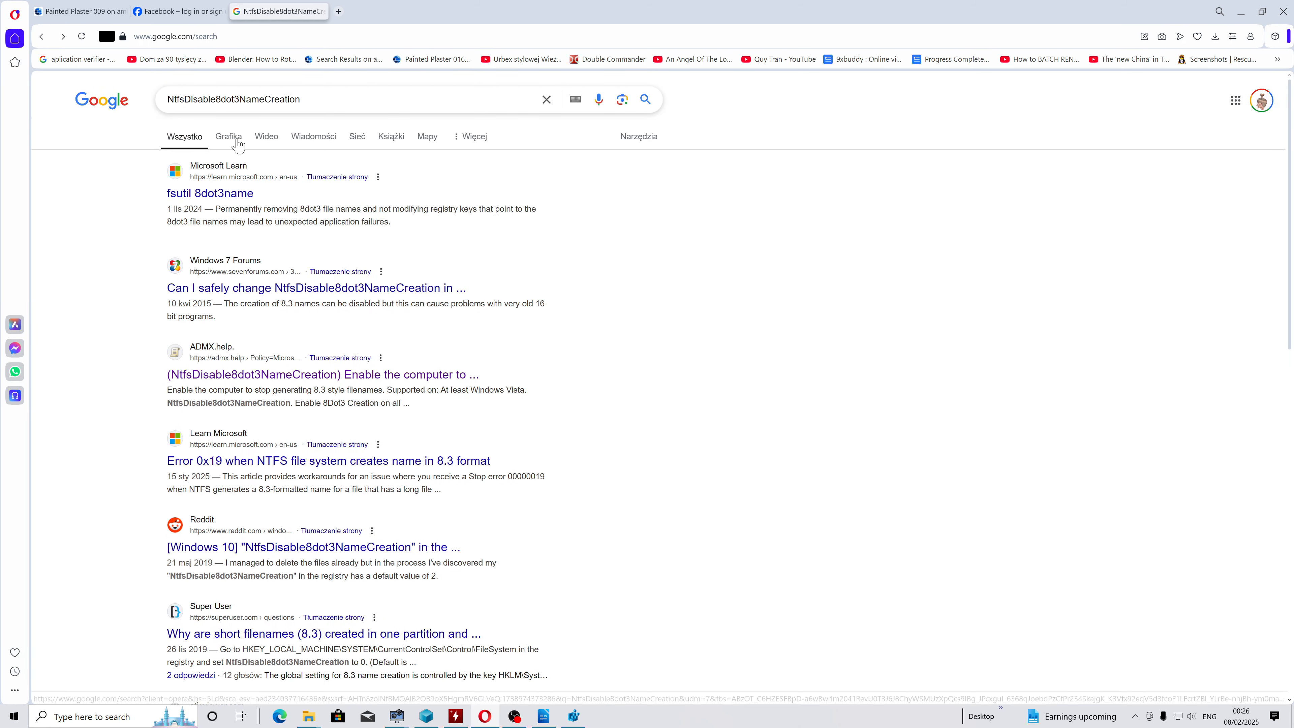
{"action": "left_click", "coordinate": [374, 377]}
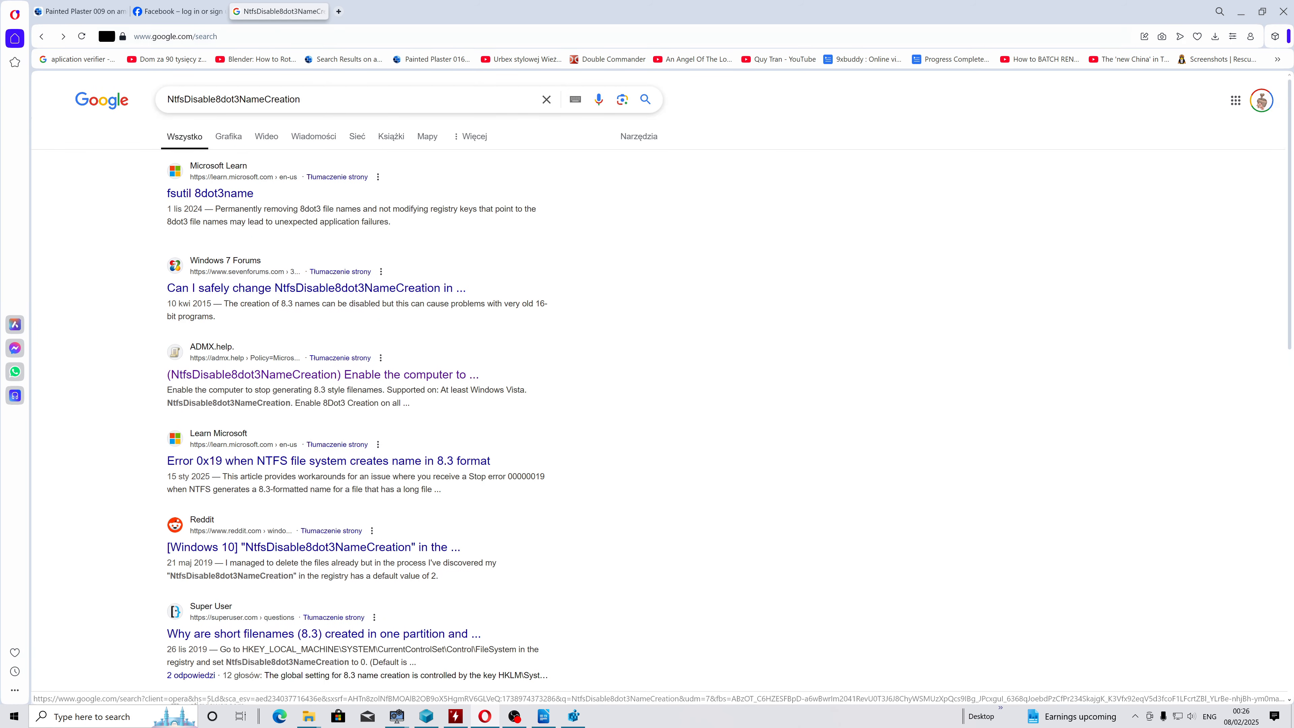
Switch to the LibreOffice Writer document and enlarge its Error 1603 text to 268% zoom.
{"action": "left_click", "coordinate": [541, 716]}
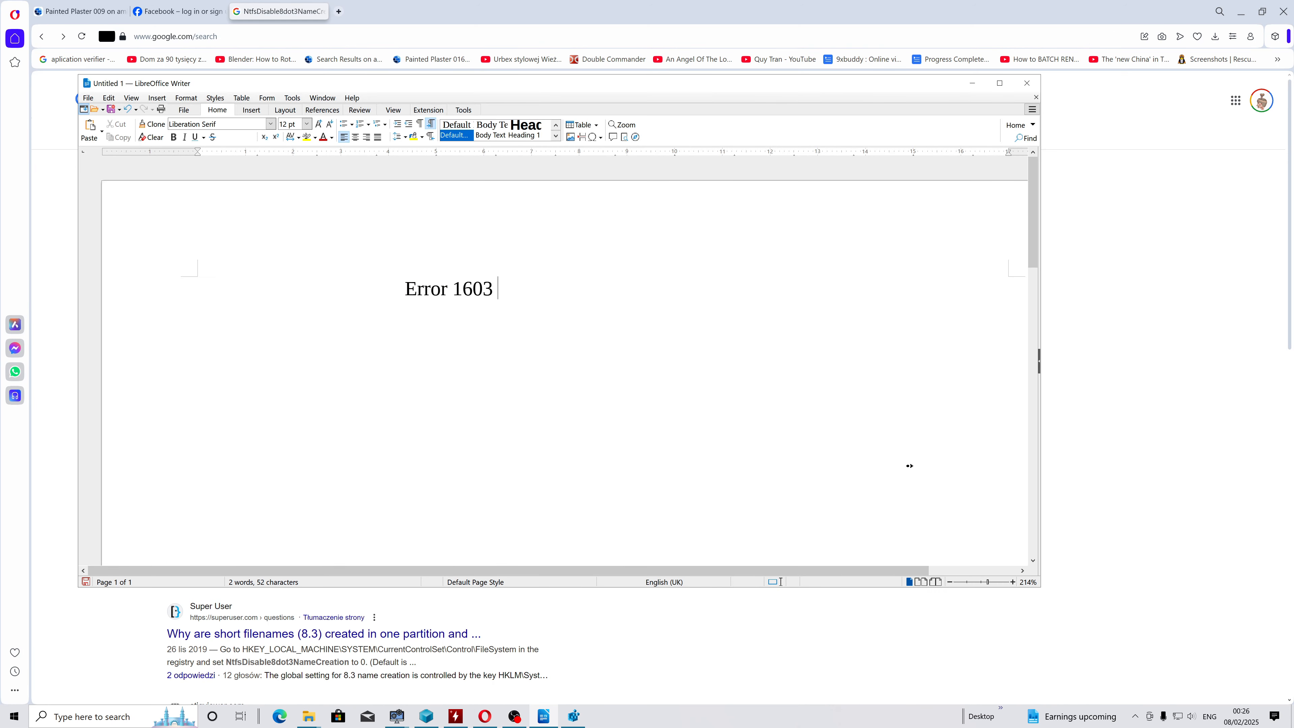
{"action": "left_click_drag", "start_coordinate": [987, 582], "coordinate": [991, 582]}
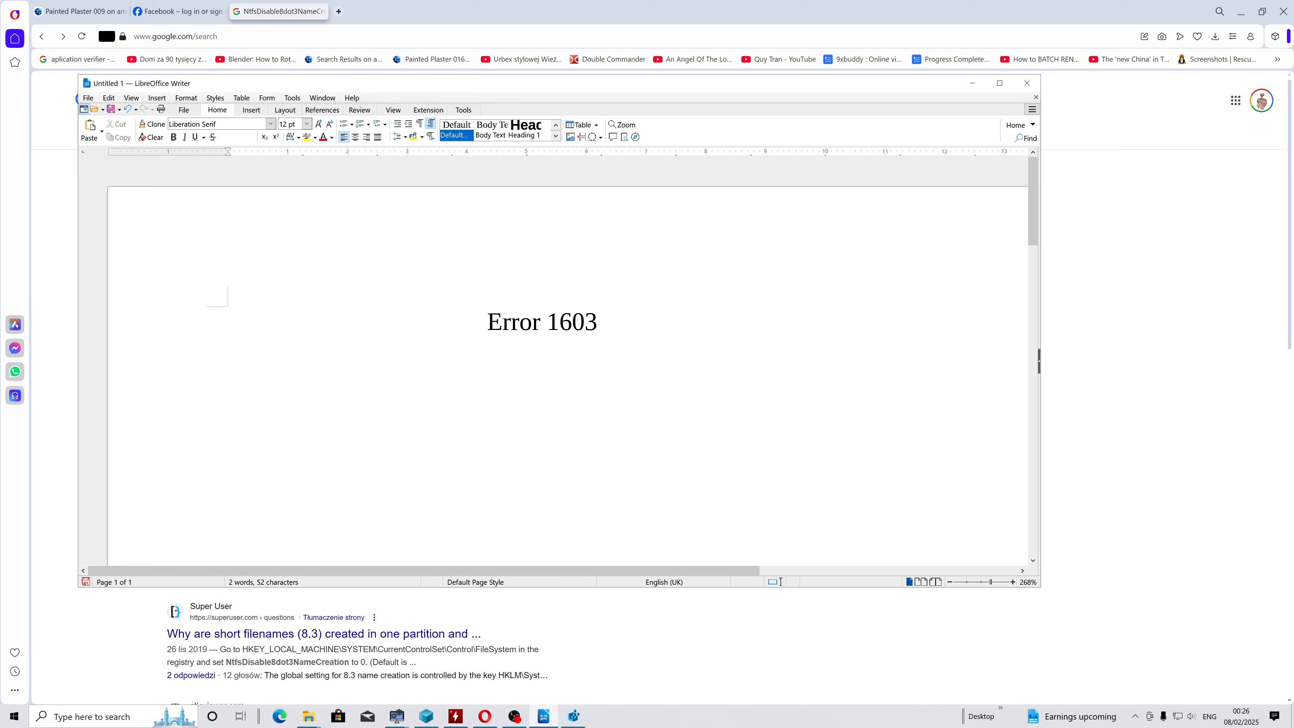